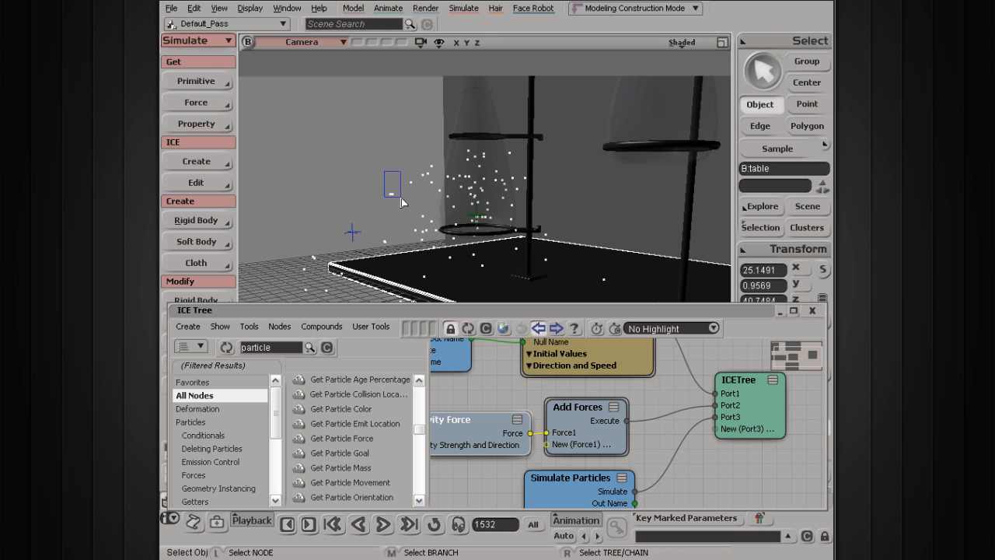
Move the ICETree node farther away from the Add Forces and Simulate Particles nodes in the ICE tree.
{"action": "key", "text": "s"}
{"action": "right_click_drag", "start_coordinate": [344, 211], "coordinate": [386, 209]}
{"action": "scroll", "coordinate": [632, 420], "scroll_direction": "down", "scroll_amount": 1}
{"action": "scroll", "coordinate": [636, 419], "scroll_direction": "up", "scroll_amount": 1}
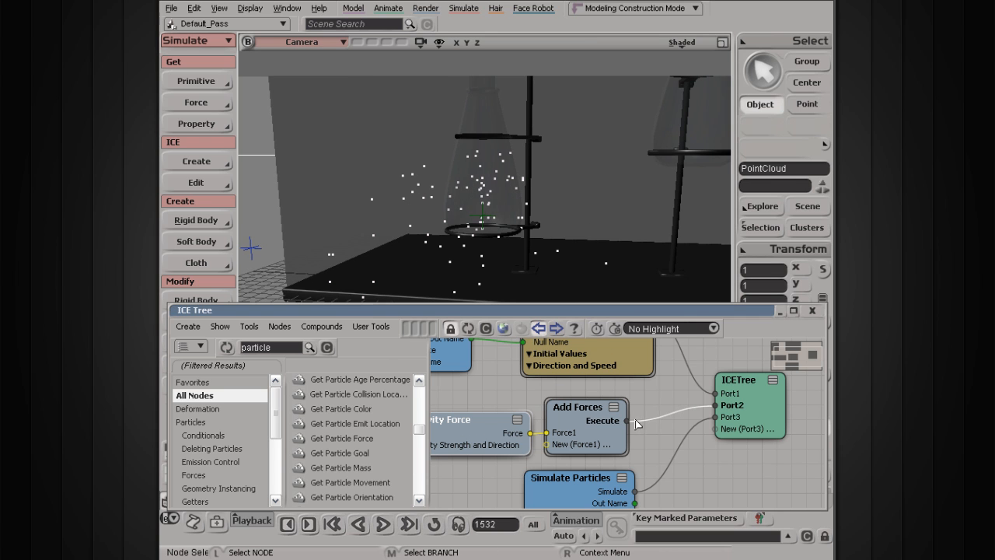
{"action": "key", "text": "s"}
{"action": "left_click_drag", "start_coordinate": [542, 366], "coordinate": [606, 330]}
{"action": "key", "text": "s"}
{"action": "left_click_drag", "start_coordinate": [553, 410], "coordinate": [449, 413]}
{"action": "left_click", "coordinate": [714, 372]}
{"action": "left_click_drag", "start_coordinate": [714, 371], "coordinate": [753, 405]}
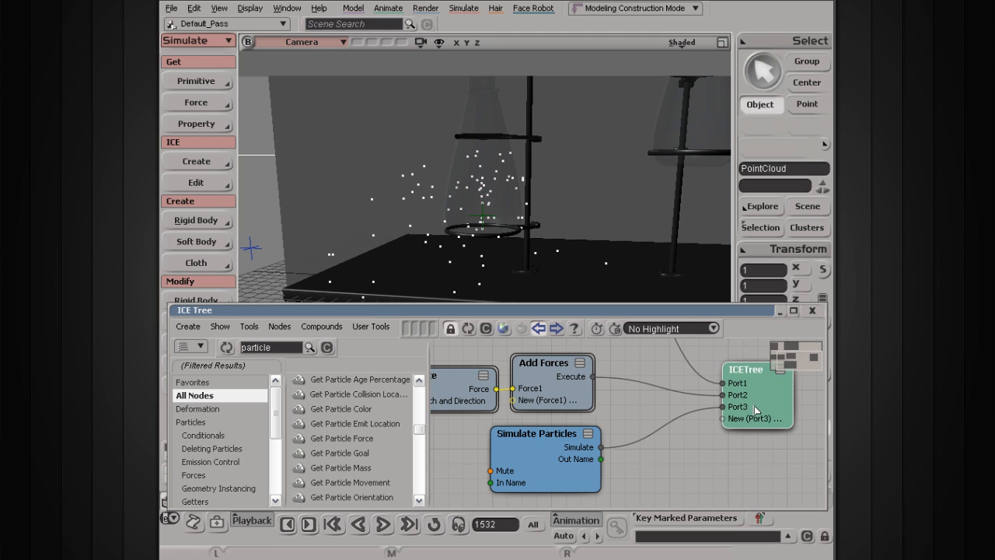
Search the node library for "particle", look through the matching nodes, and clear the search.
{"action": "left_click", "coordinate": [327, 347]}
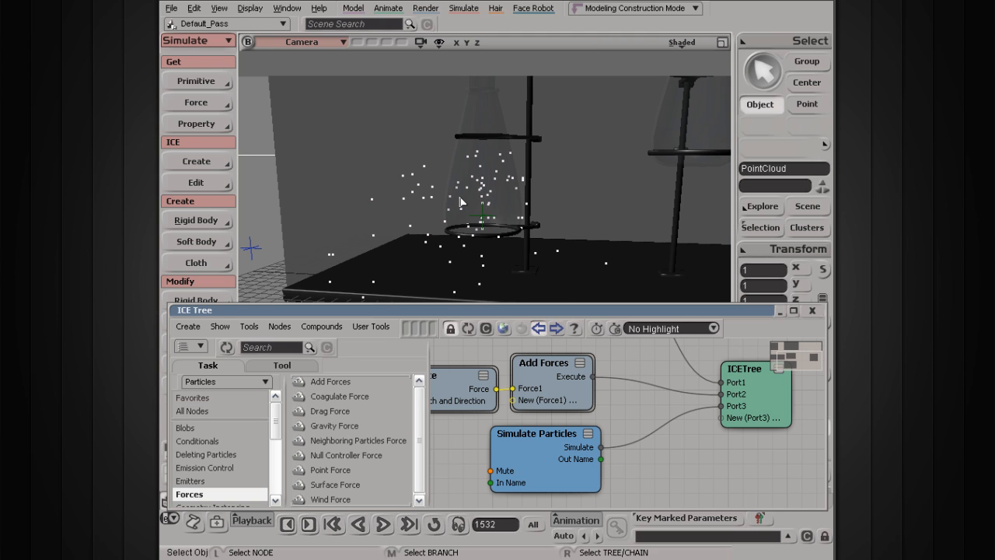
{"action": "key", "text": "s"}
{"action": "right_click_drag", "start_coordinate": [460, 203], "coordinate": [431, 194]}
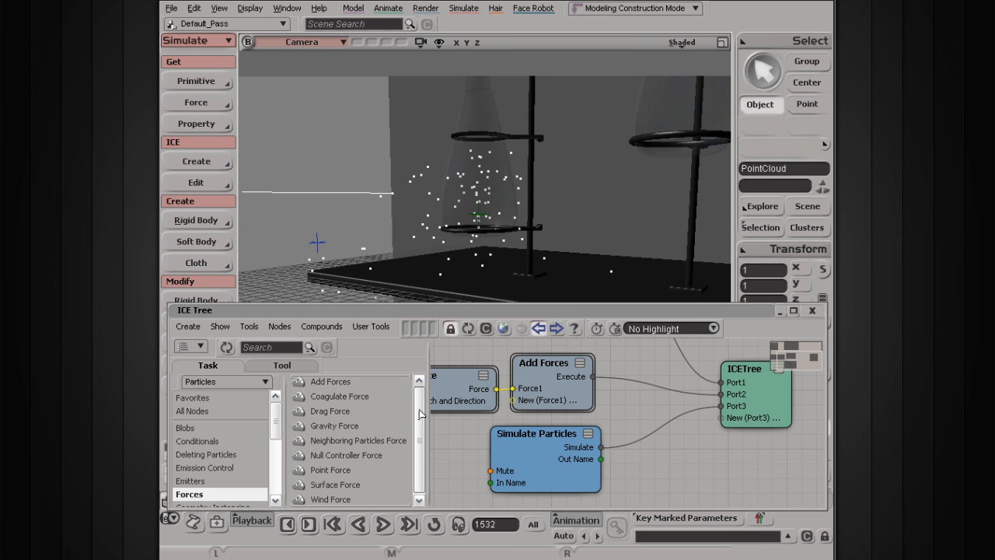
{"action": "left_click_drag", "start_coordinate": [419, 410], "coordinate": [419, 417]}
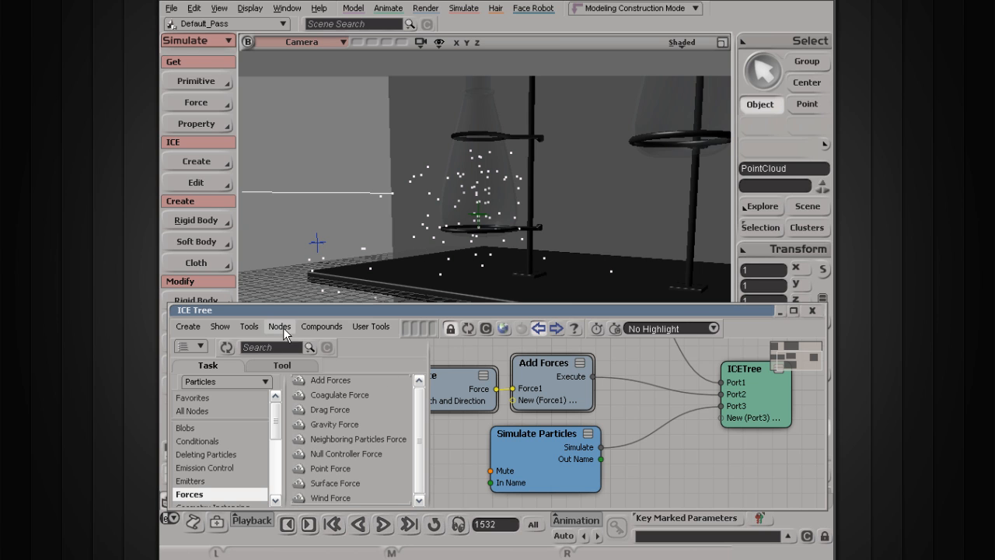
{"action": "left_click", "coordinate": [288, 350]}
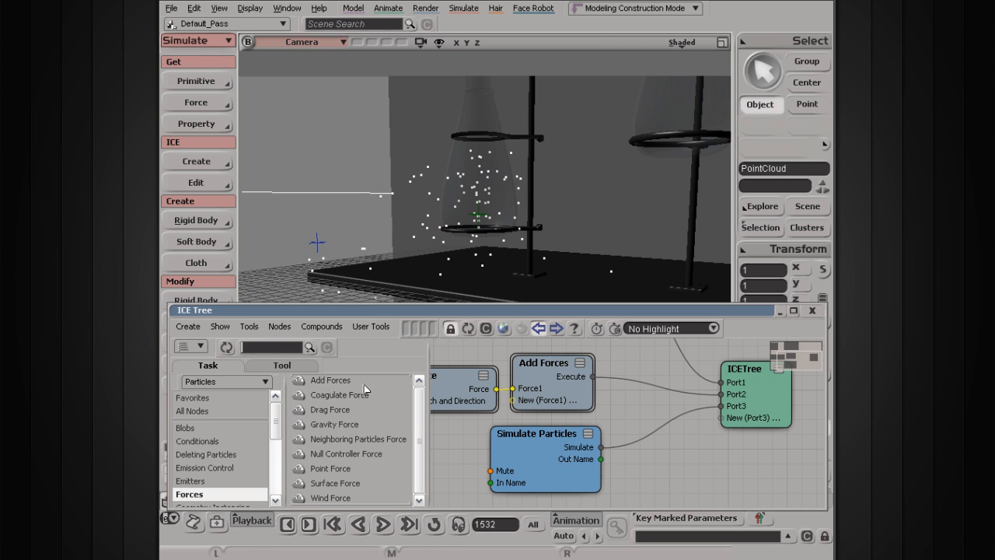
{"action": "type", "text": "particle"}
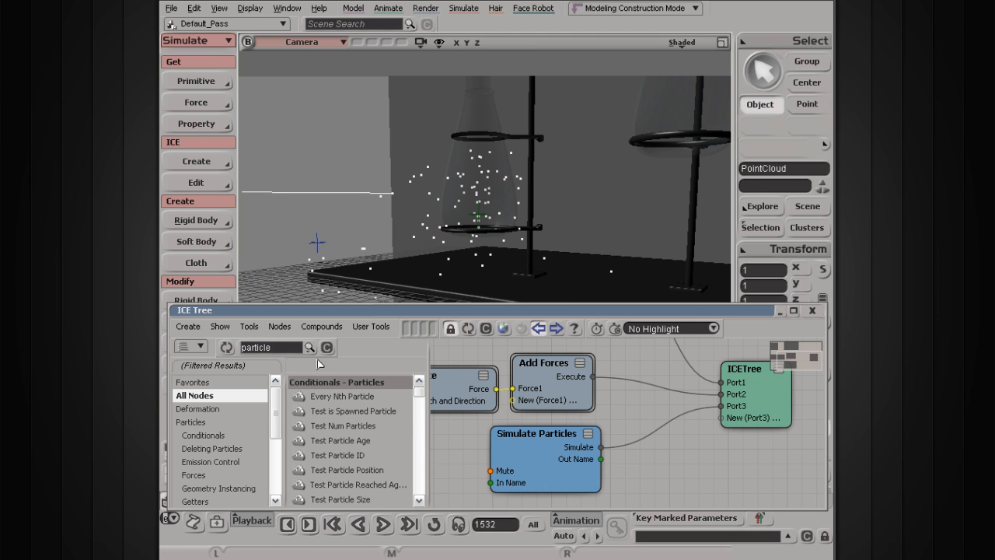
{"action": "left_click_drag", "start_coordinate": [420, 398], "coordinate": [413, 478]}
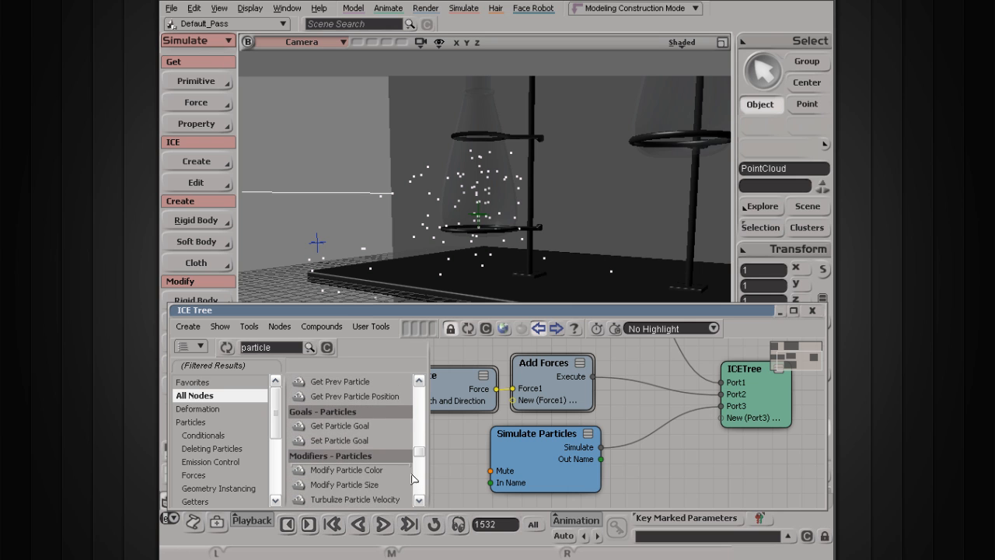
{"action": "left_click", "coordinate": [326, 348]}
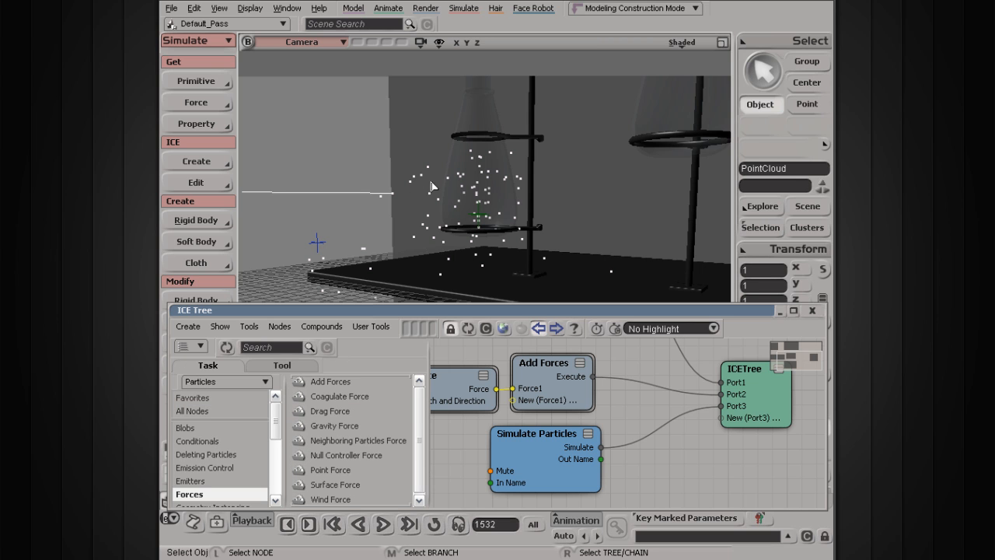
Search the node library for "intera" and "surface", review the surface-related particle nodes, and clear the search.
{"action": "left_click", "coordinate": [297, 347]}
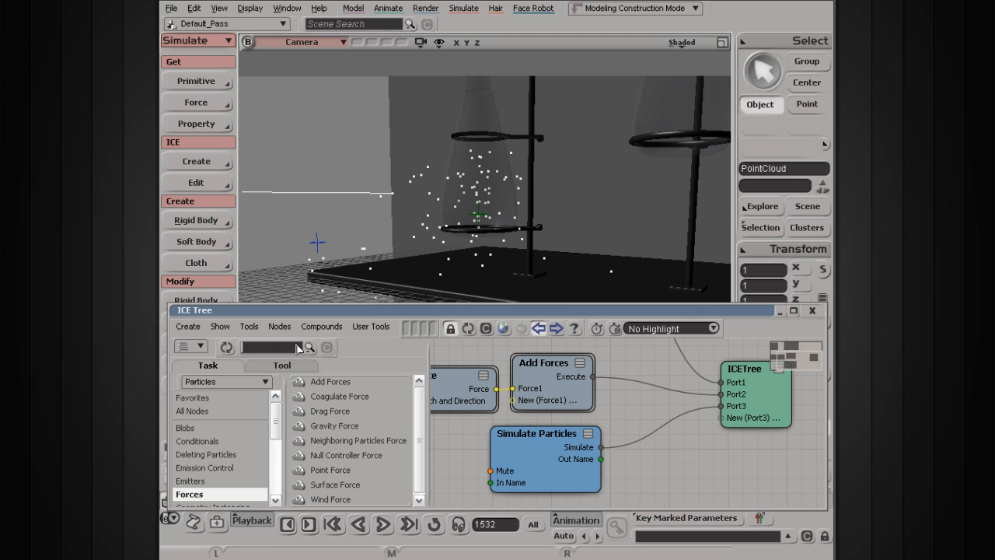
{"action": "type", "text": "inter"}
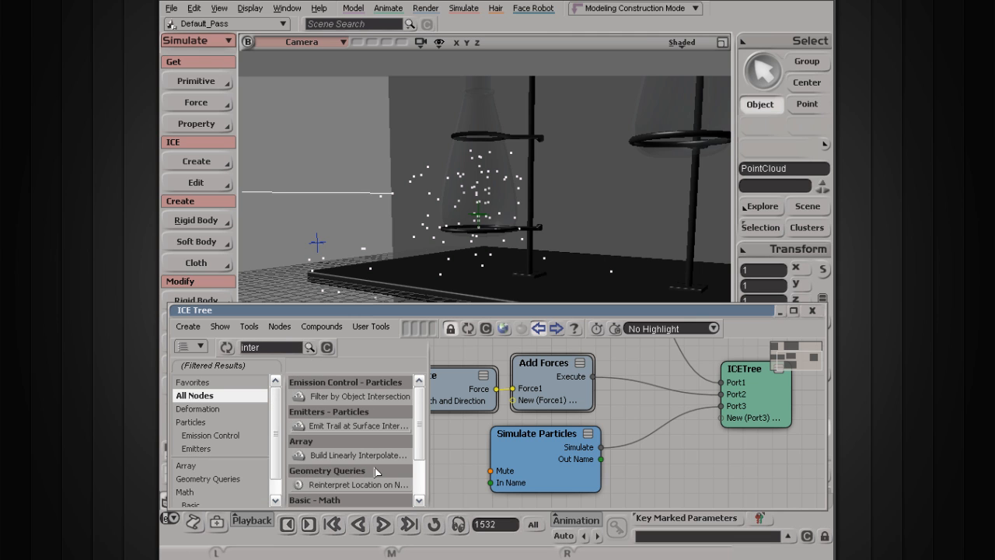
{"action": "type", "text": "a"}
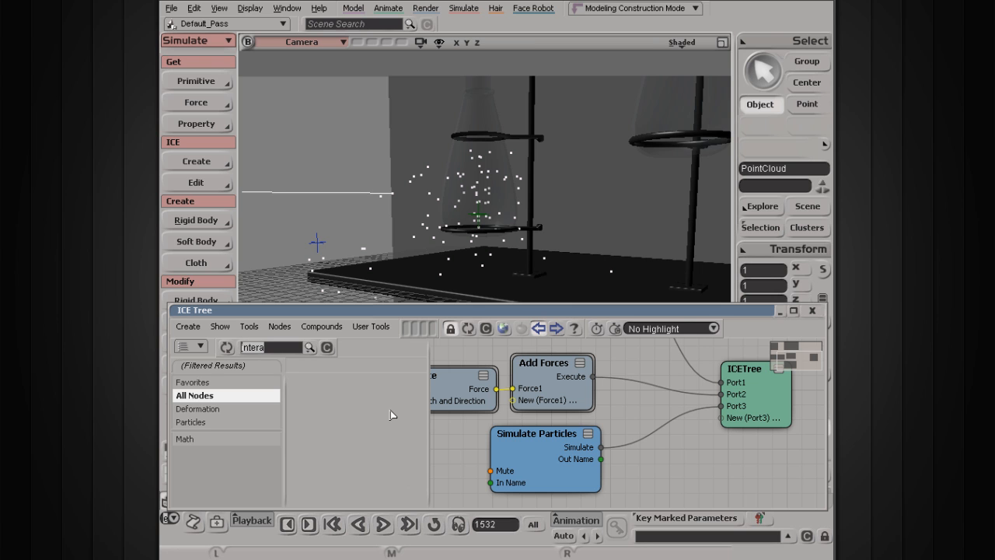
{"action": "type", "text": "surface"}
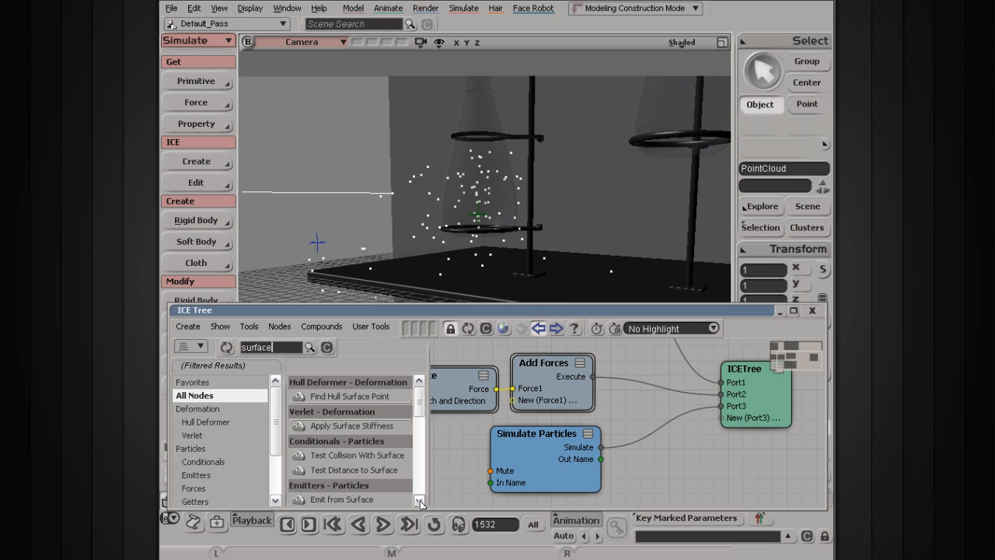
{"action": "scroll", "coordinate": [419, 410], "scroll_direction": "down", "scroll_amount": 1}
{"action": "scroll", "coordinate": [419, 410], "scroll_direction": "down", "scroll_amount": 2}
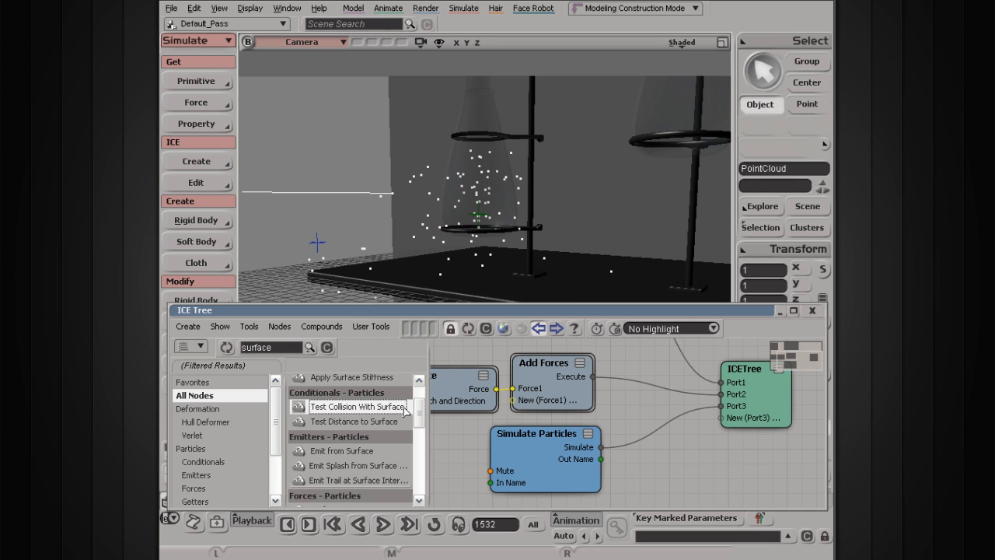
{"action": "scroll", "coordinate": [421, 419], "scroll_direction": "down", "scroll_amount": 2}
{"action": "left_click_drag", "start_coordinate": [420, 420], "coordinate": [415, 442]}
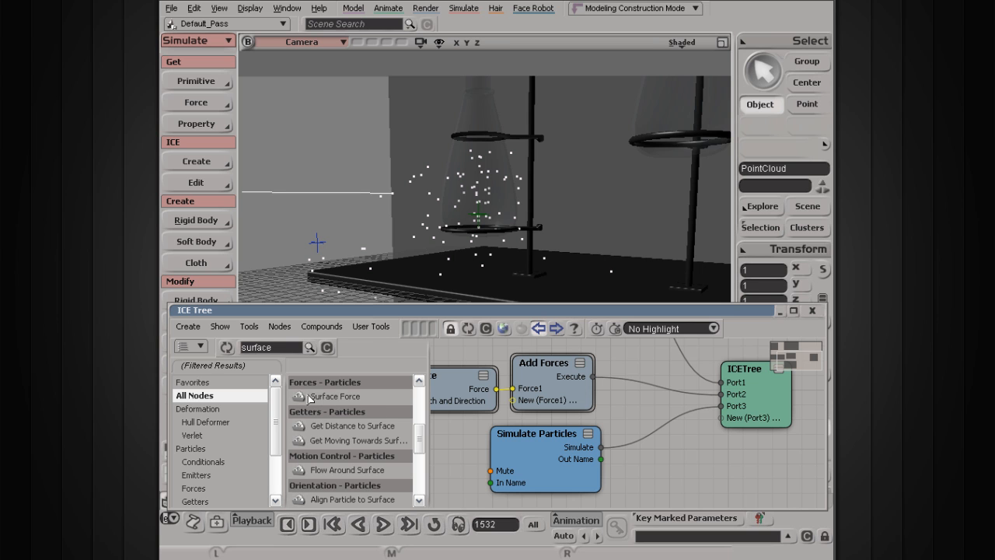
{"action": "left_click_drag", "start_coordinate": [420, 439], "coordinate": [447, 457]}
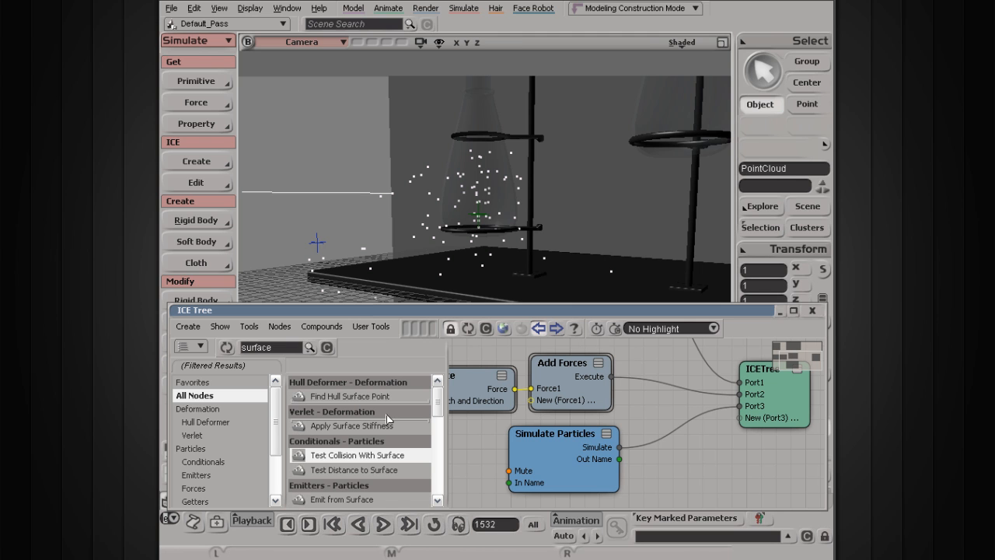
{"action": "left_click_drag", "start_coordinate": [437, 404], "coordinate": [437, 472]}
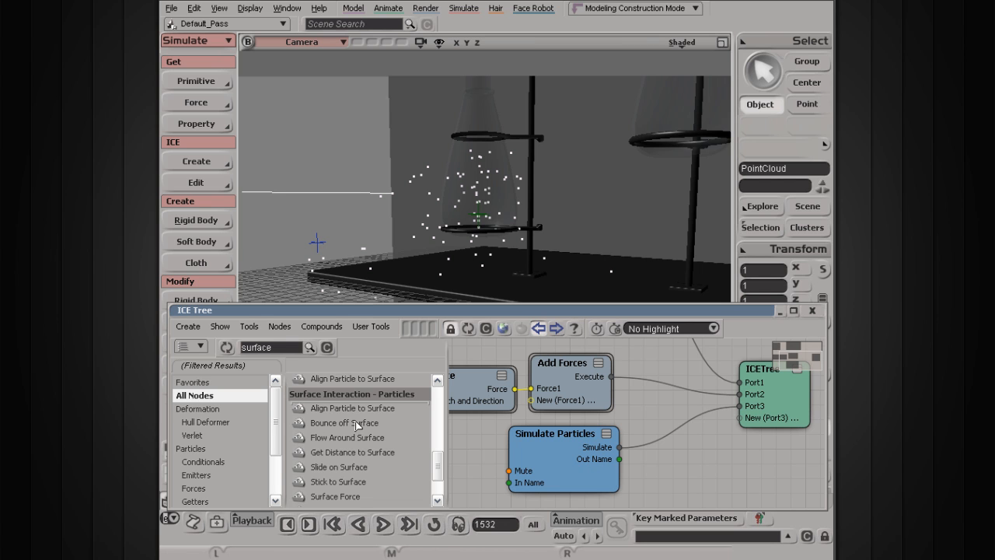
{"action": "left_click", "coordinate": [285, 353]}
{"action": "left_click", "coordinate": [326, 347]}
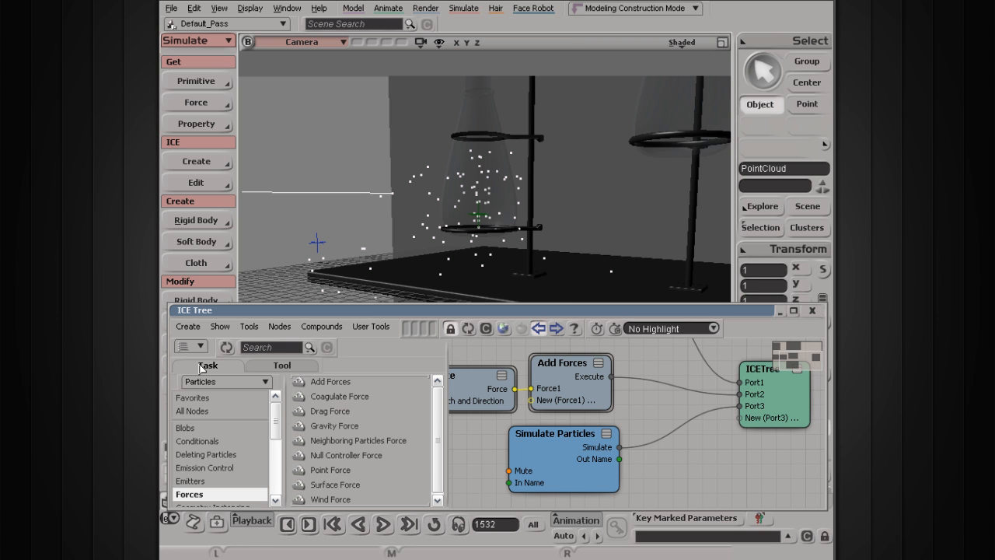
Add a Bounce off Surface node from the Surface Interaction particle category and place it below the Simulate Particles node.
{"action": "left_click_drag", "start_coordinate": [276, 425], "coordinate": [276, 477]}
{"action": "left_click", "coordinate": [216, 486]}
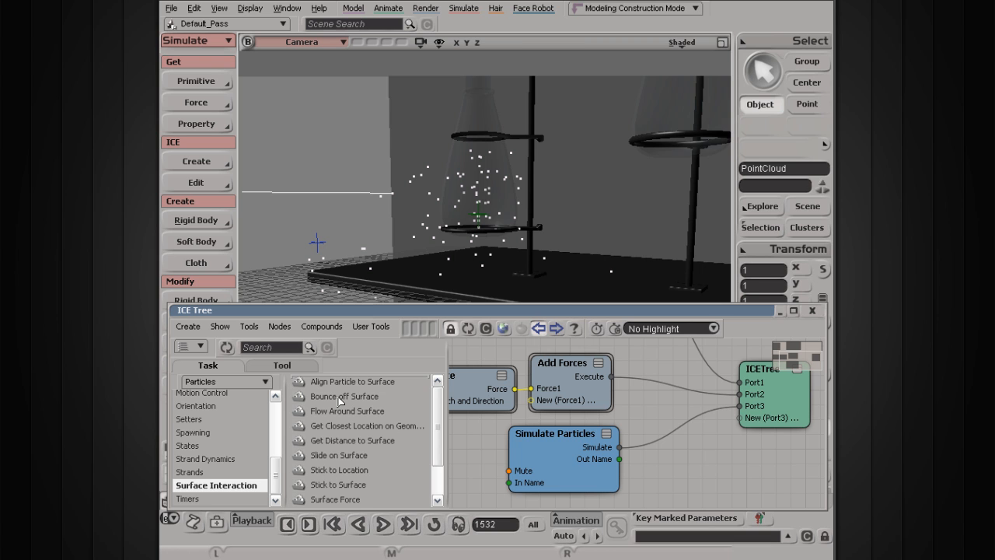
{"action": "left_click_drag", "start_coordinate": [339, 401], "coordinate": [495, 494]}
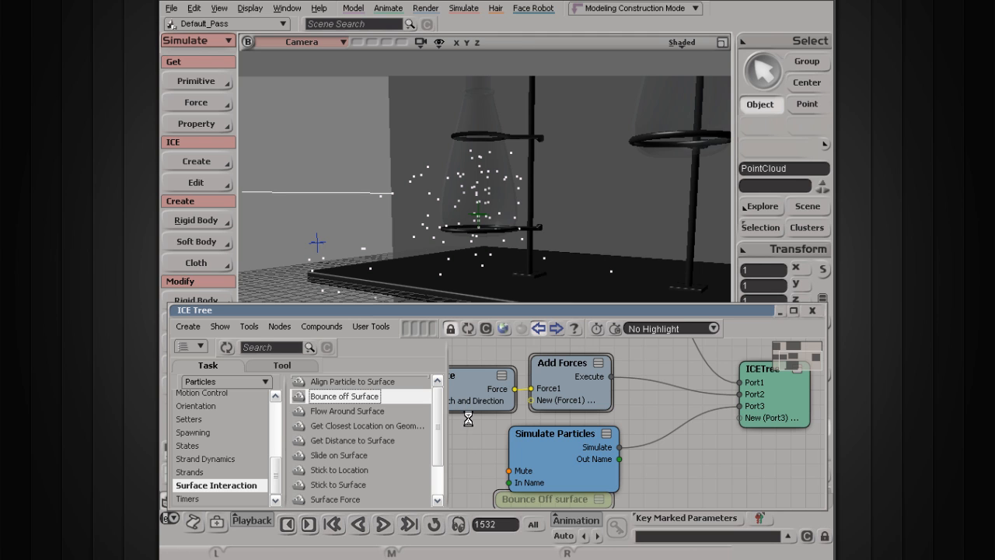
{"action": "left_click_drag", "start_coordinate": [471, 416], "coordinate": [449, 377]}
{"action": "left_click_drag", "start_coordinate": [566, 435], "coordinate": [573, 458]}
{"action": "scroll", "coordinate": [622, 455], "scroll_direction": "down", "scroll_amount": 5}
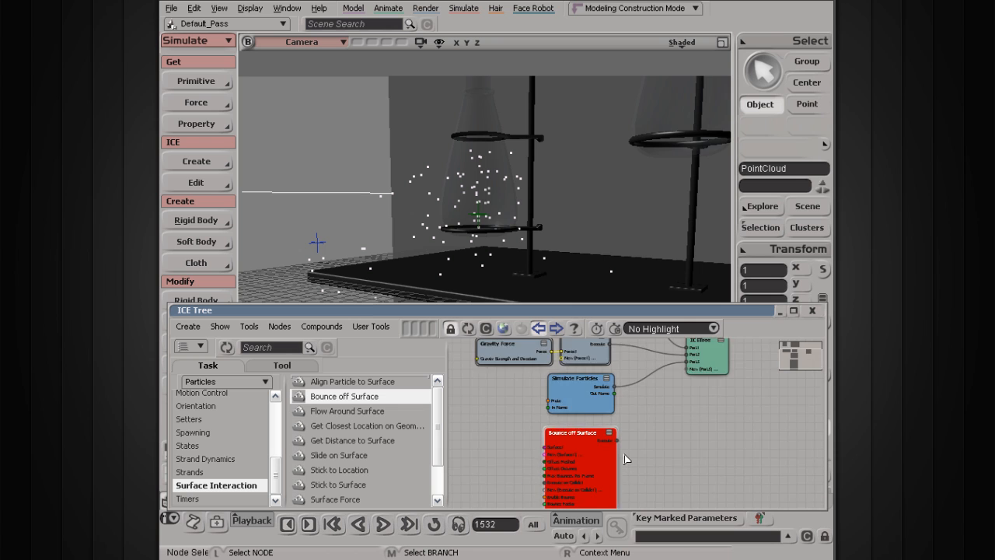
{"action": "scroll", "coordinate": [625, 459], "scroll_direction": "up", "scroll_amount": 1}
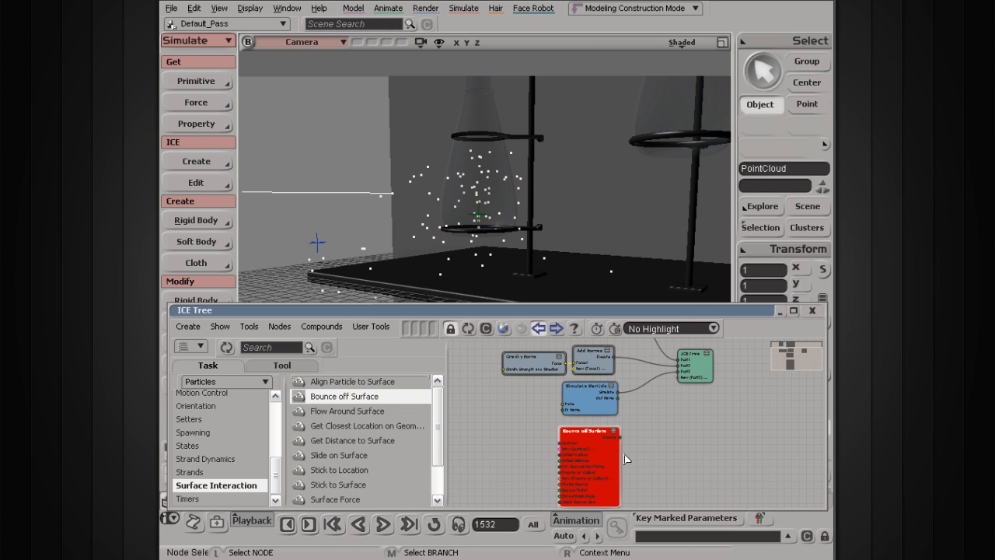
{"action": "scroll", "coordinate": [625, 459], "scroll_direction": "up", "scroll_amount": 2}
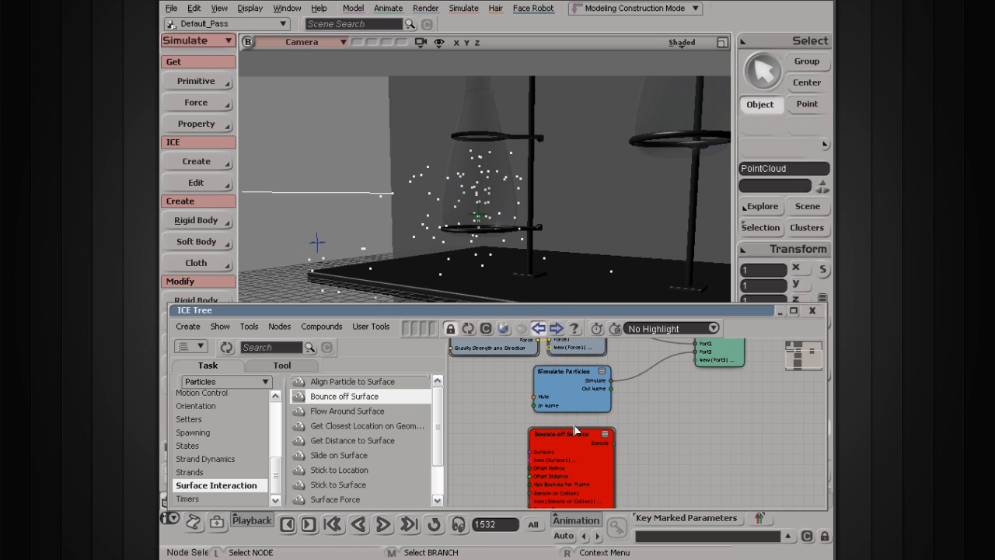
Connect the Execute output of the Bounce off Surface node to a new port, Port4, on the ICETree node.
{"action": "mouse_move", "coordinate": [556, 443]}
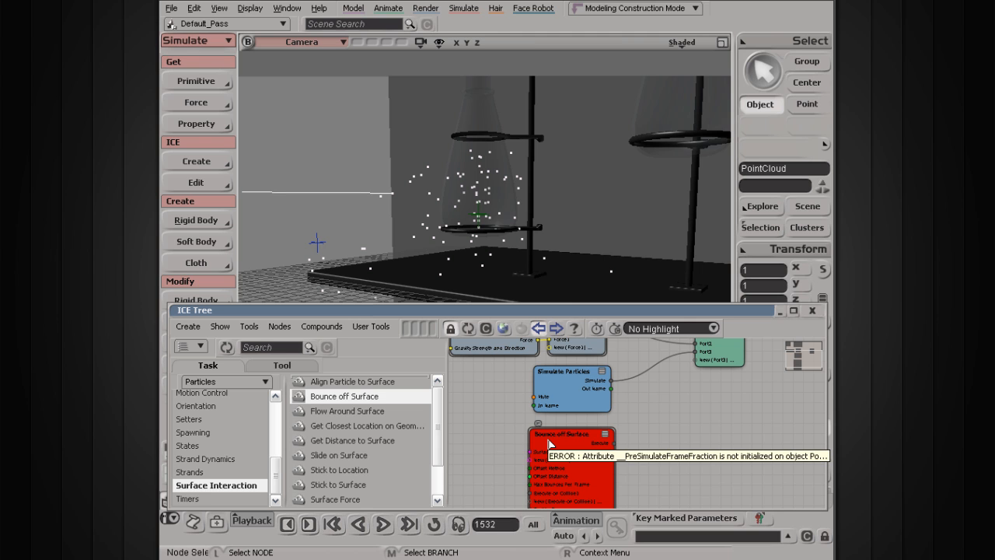
{"action": "scroll", "coordinate": [673, 446], "scroll_direction": "up", "scroll_amount": 3}
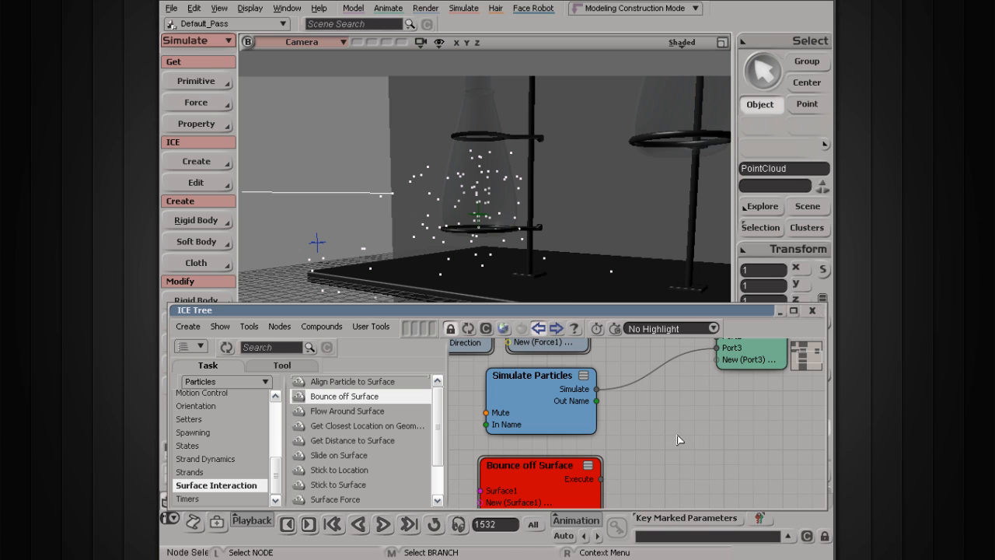
{"action": "left_click_drag", "start_coordinate": [744, 363], "coordinate": [739, 381]}
{"action": "left_click_drag", "start_coordinate": [604, 480], "coordinate": [719, 381]}
{"action": "key", "text": "s"}
{"action": "left_click_drag", "start_coordinate": [650, 470], "coordinate": [679, 449]}
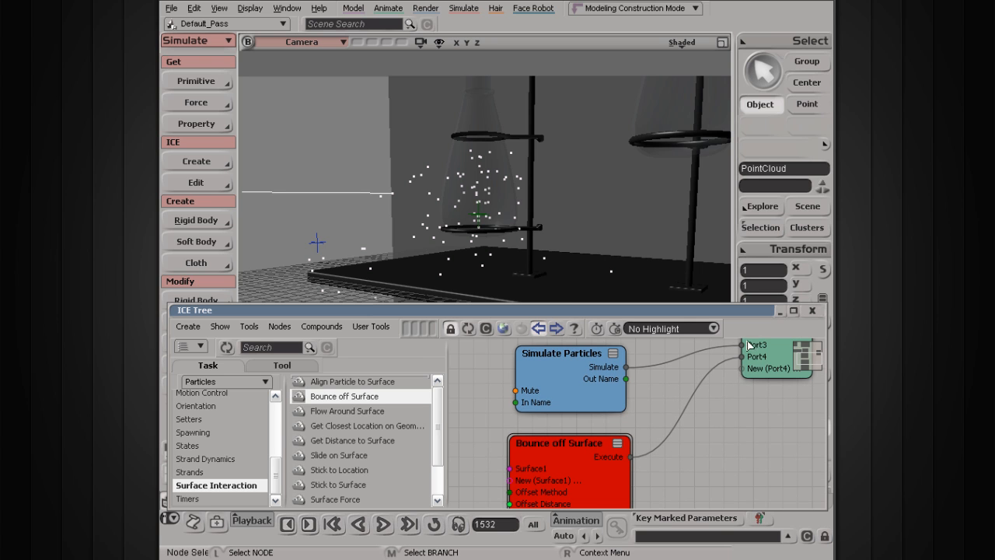
{"action": "key", "text": "s"}
{"action": "left_click_drag", "start_coordinate": [712, 395], "coordinate": [654, 433]}
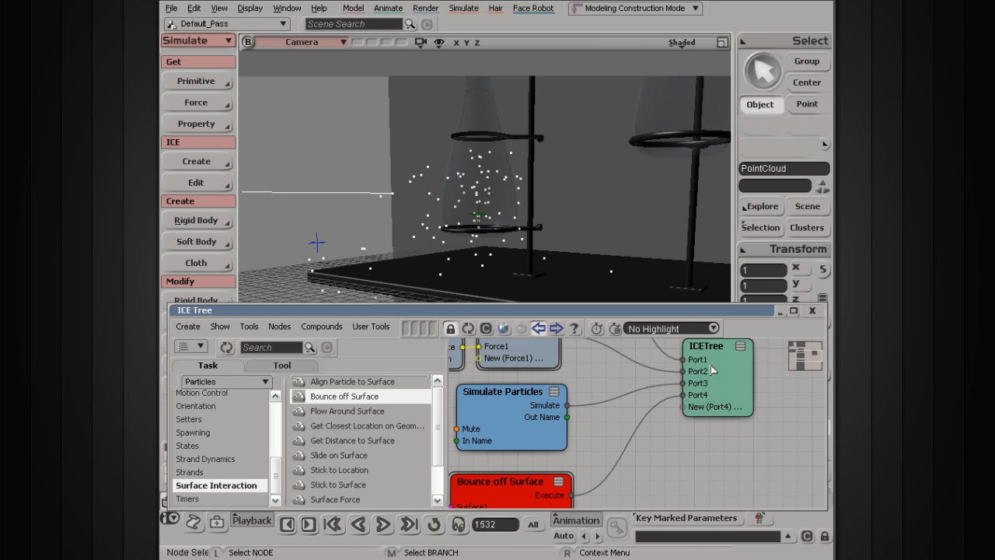
Check the error on the Bounce off Surface node and inspect the data type its Surface1 input expects.
{"action": "middle_click_drag", "start_coordinate": [568, 447], "coordinate": [667, 343]}
{"action": "mouse_move", "coordinate": [585, 390]}
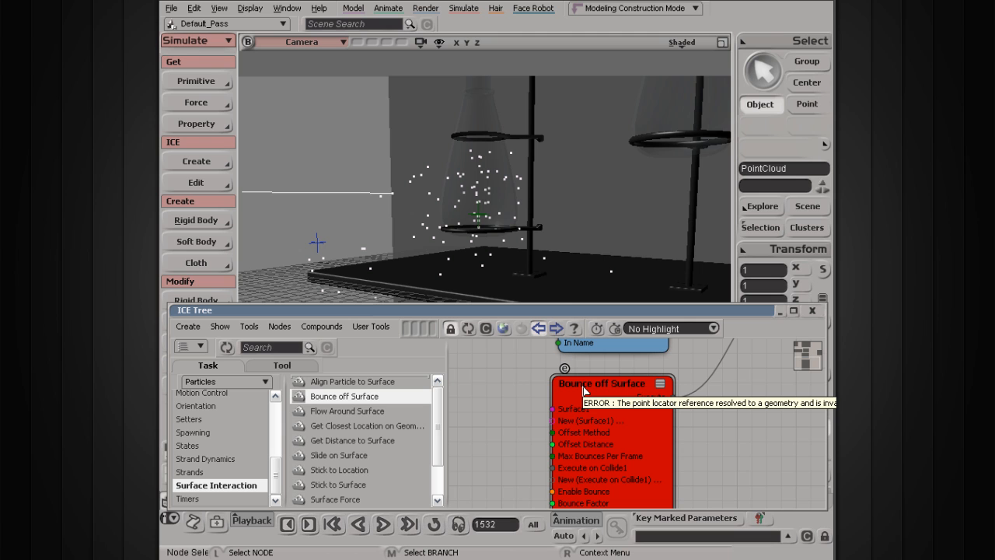
{"action": "middle_click_drag", "start_coordinate": [545, 416], "coordinate": [582, 426]}
{"action": "left_click_drag", "start_coordinate": [620, 401], "coordinate": [624, 391]}
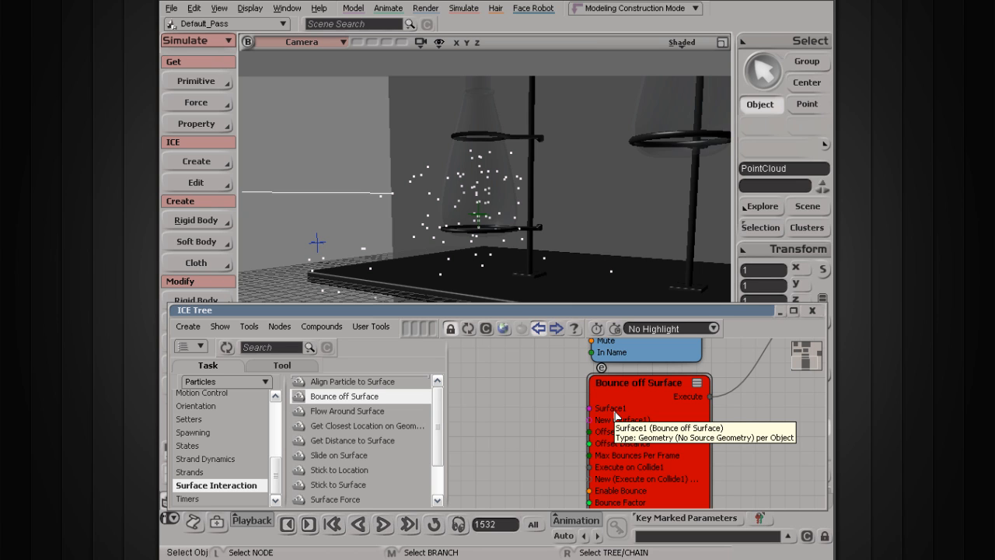
Search the node library for "surface" to find a source for the Bounce off Surface node's Surface1 input.
{"action": "left_click", "coordinate": [272, 347]}
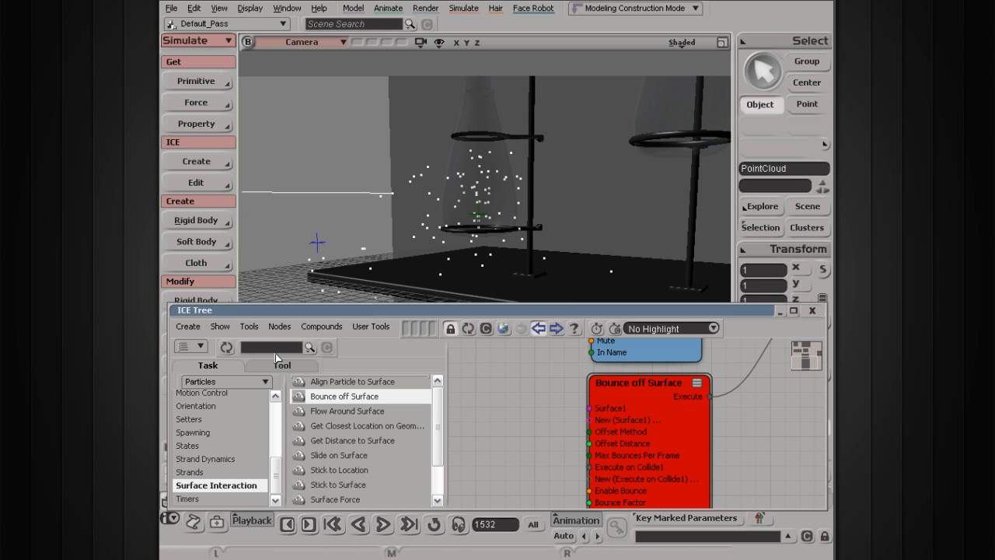
{"action": "type", "text": "surface"}
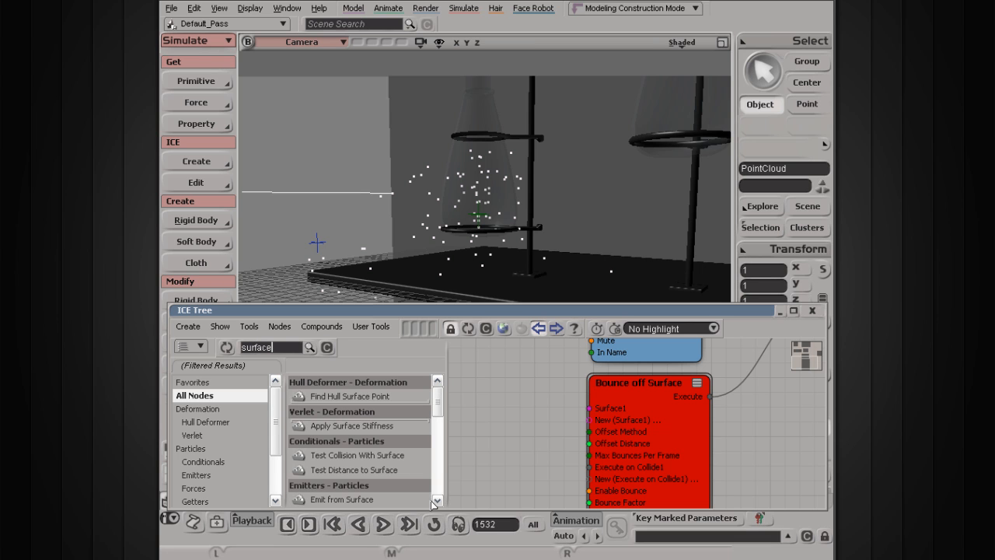
{"action": "left_click_drag", "start_coordinate": [440, 501], "coordinate": [438, 502]}
{"action": "left_click", "coordinate": [438, 501]}
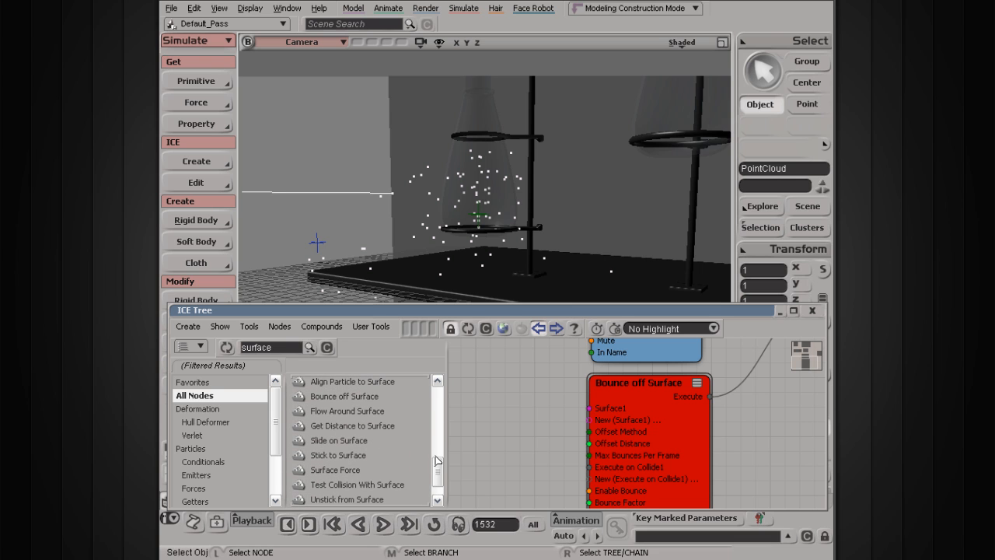
{"action": "left_click_drag", "start_coordinate": [352, 425], "coordinate": [468, 395]}
{"action": "left_click_drag", "start_coordinate": [544, 429], "coordinate": [568, 410]}
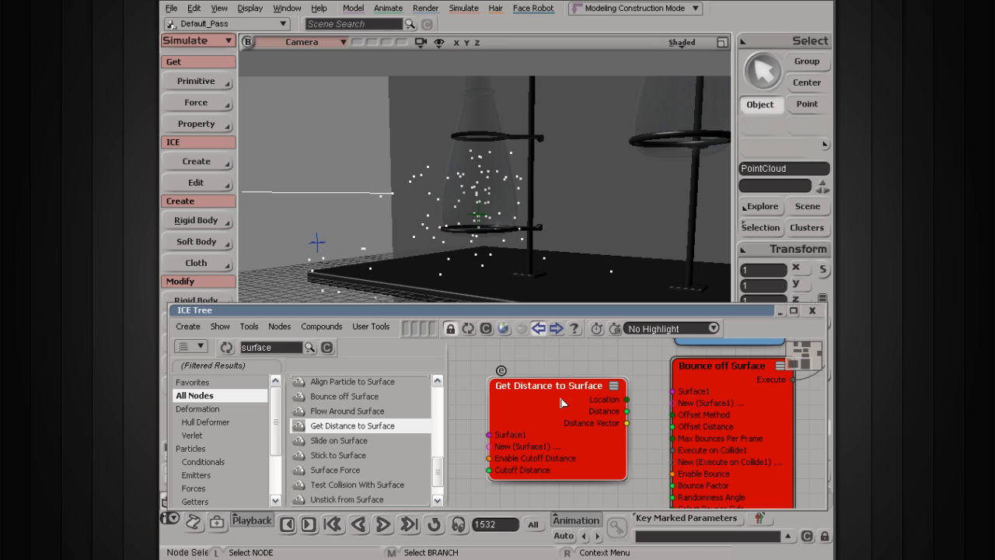
{"action": "mouse_move", "coordinate": [539, 395]}
{"action": "left_mouse_down"}
{"action": "mouse_move", "coordinate": [538, 365]}
{"action": "mouse_move", "coordinate": [533, 381]}
{"action": "left_mouse_up"}
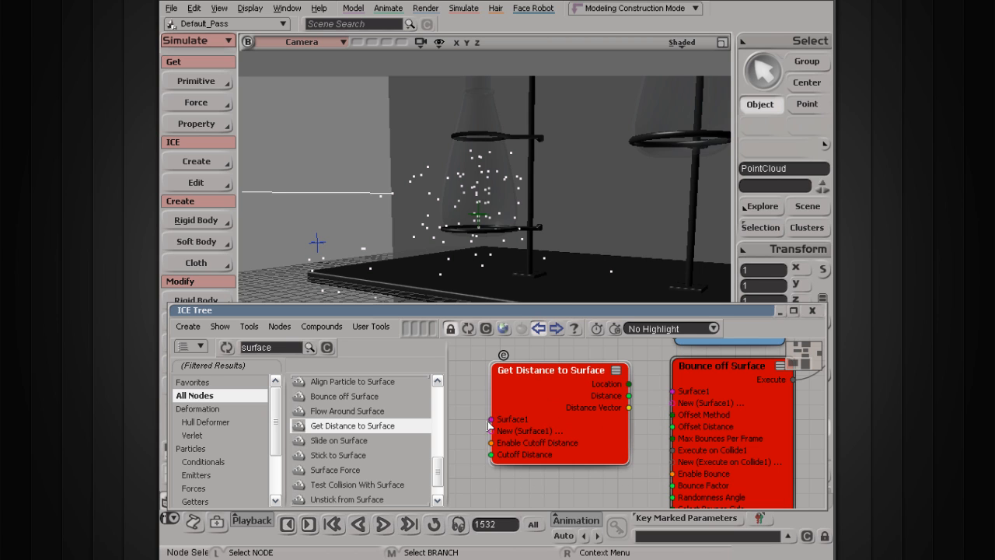
{"action": "left_click_drag", "start_coordinate": [628, 395], "coordinate": [660, 402]}
{"action": "left_click_drag", "start_coordinate": [565, 373], "coordinate": [564, 376]}
{"action": "key", "text": "Delete"}
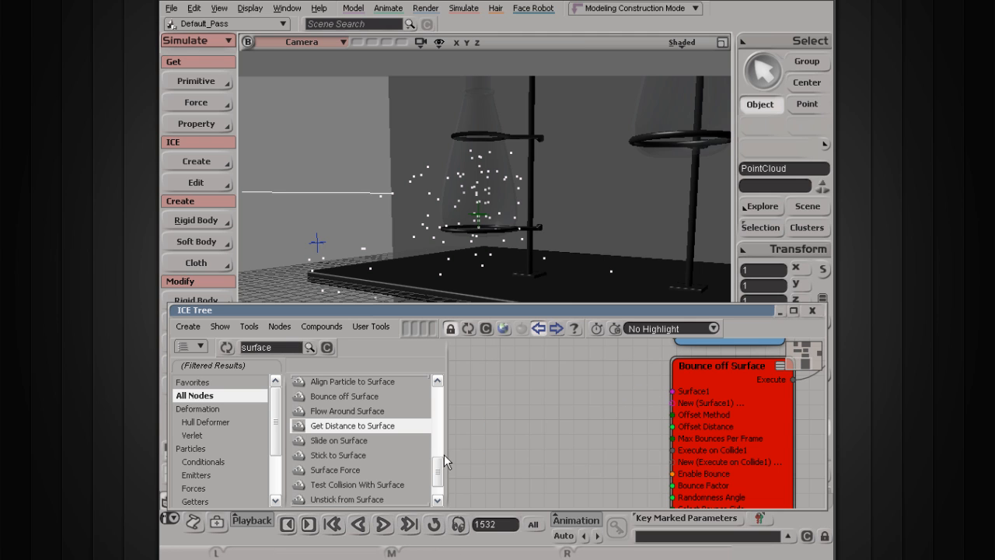
Clear the node search and add a Get Data node from the Data Access tool category beside the Bounce off Surface node.
{"action": "left_click_drag", "start_coordinate": [437, 470], "coordinate": [437, 384]}
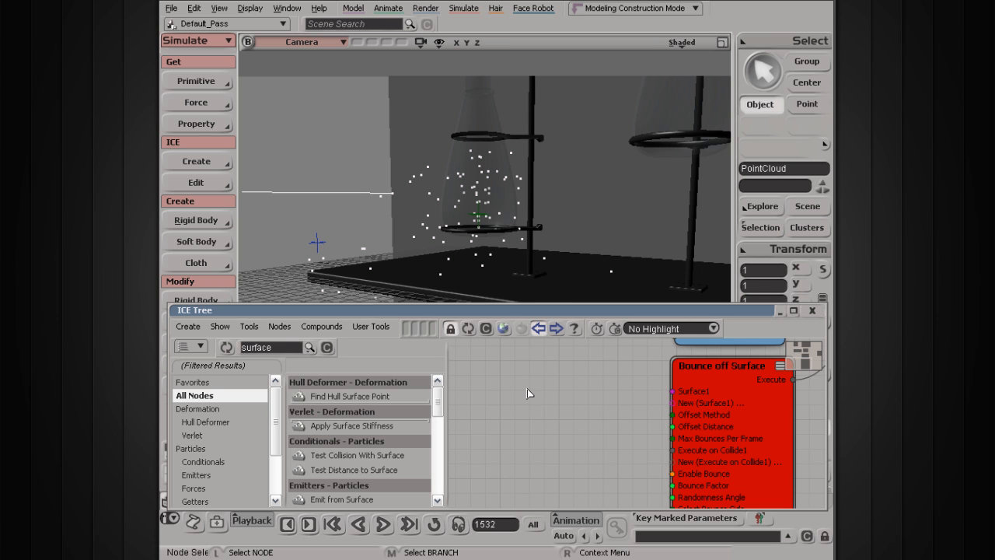
{"action": "left_click", "coordinate": [327, 346]}
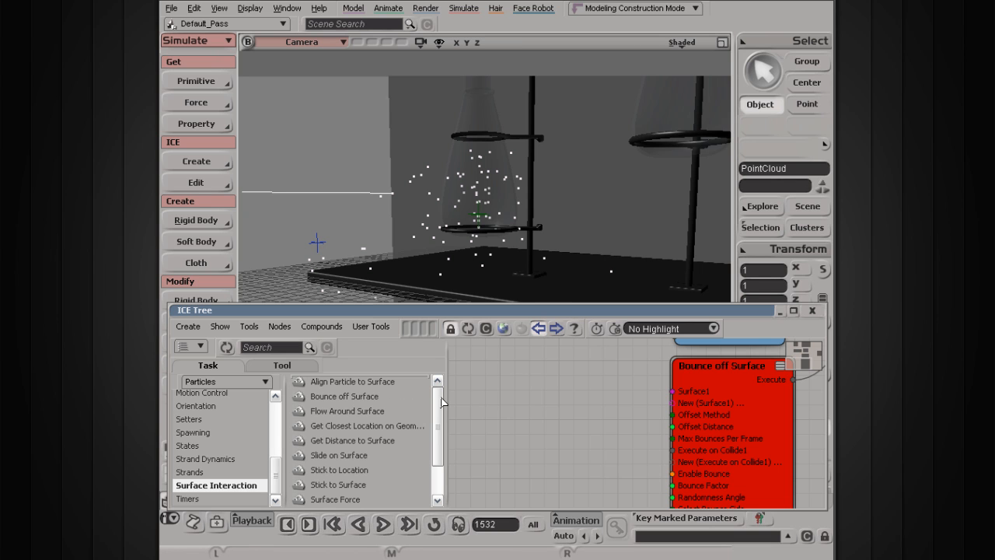
{"action": "left_click_drag", "start_coordinate": [276, 474], "coordinate": [276, 413]}
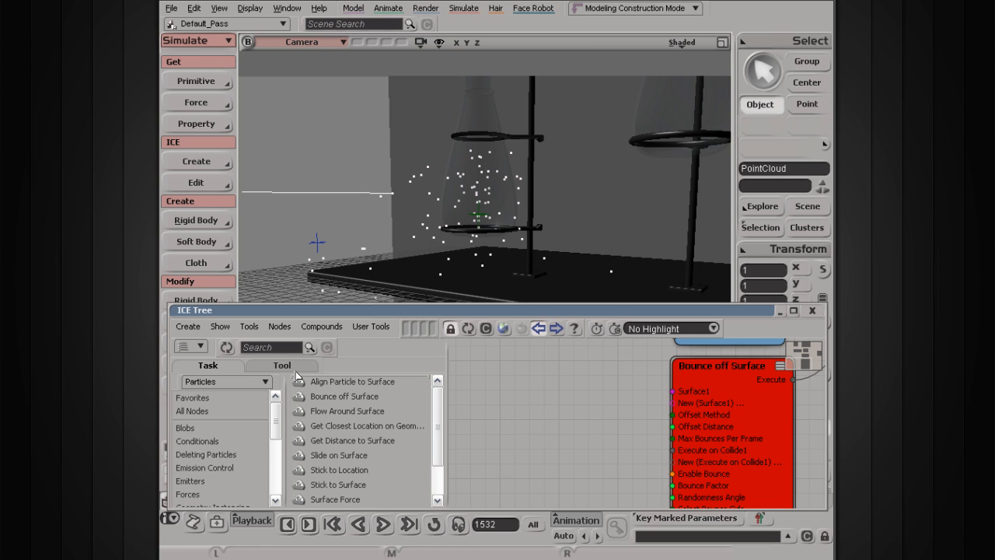
{"action": "left_click", "coordinate": [293, 365]}
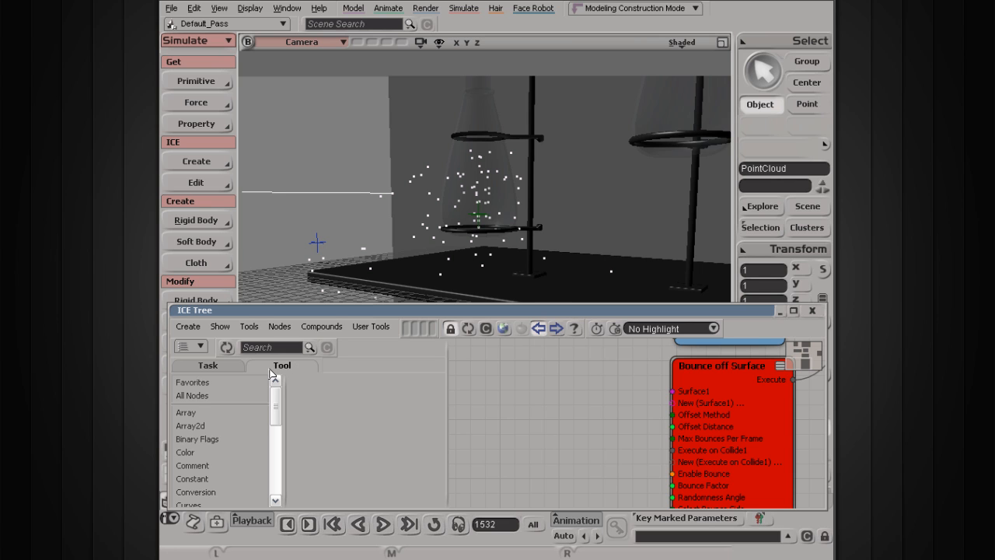
{"action": "left_click_drag", "start_coordinate": [276, 406], "coordinate": [276, 448]}
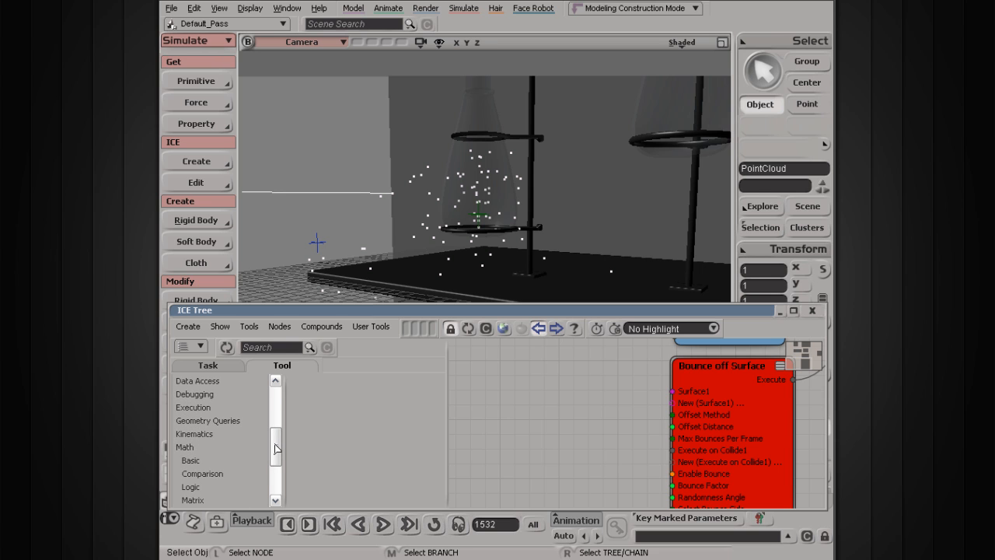
{"action": "left_click", "coordinate": [216, 384]}
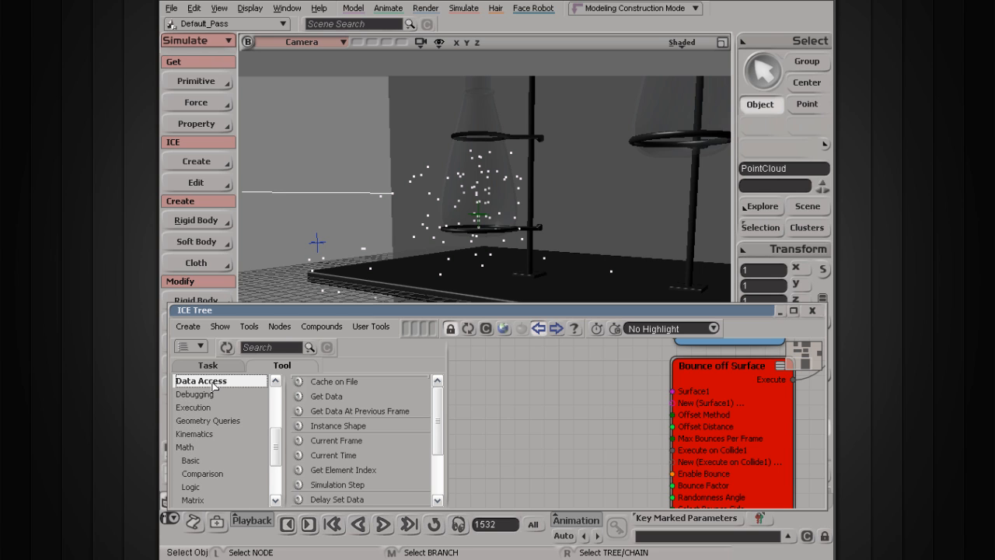
{"action": "left_click_drag", "start_coordinate": [439, 414], "coordinate": [437, 391]}
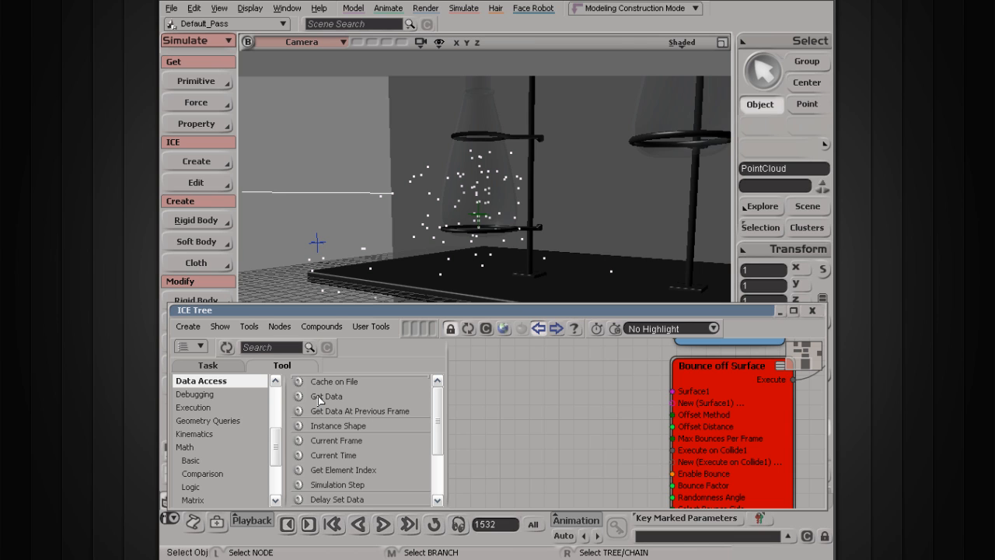
{"action": "left_click_drag", "start_coordinate": [319, 399], "coordinate": [494, 387]}
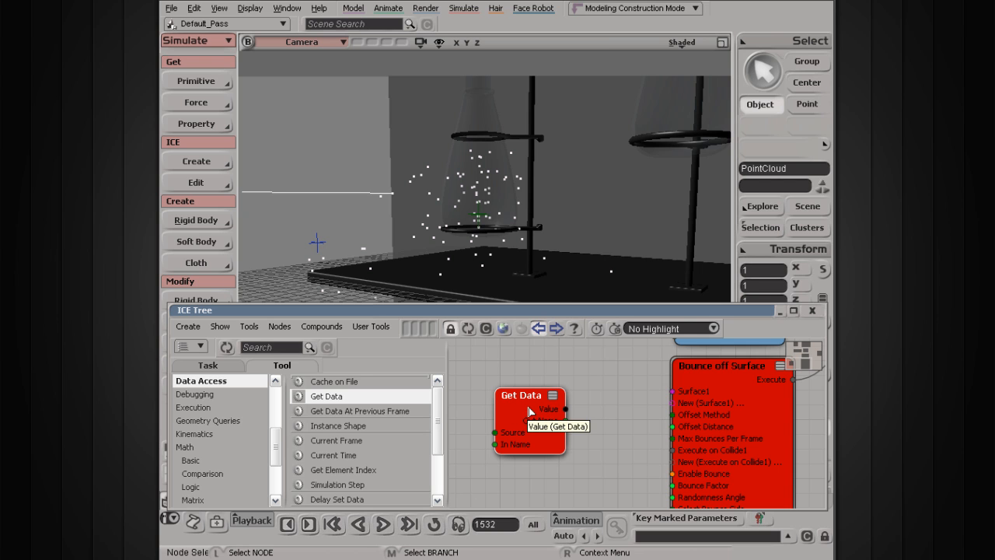
{"action": "left_click_drag", "start_coordinate": [514, 398], "coordinate": [566, 380]}
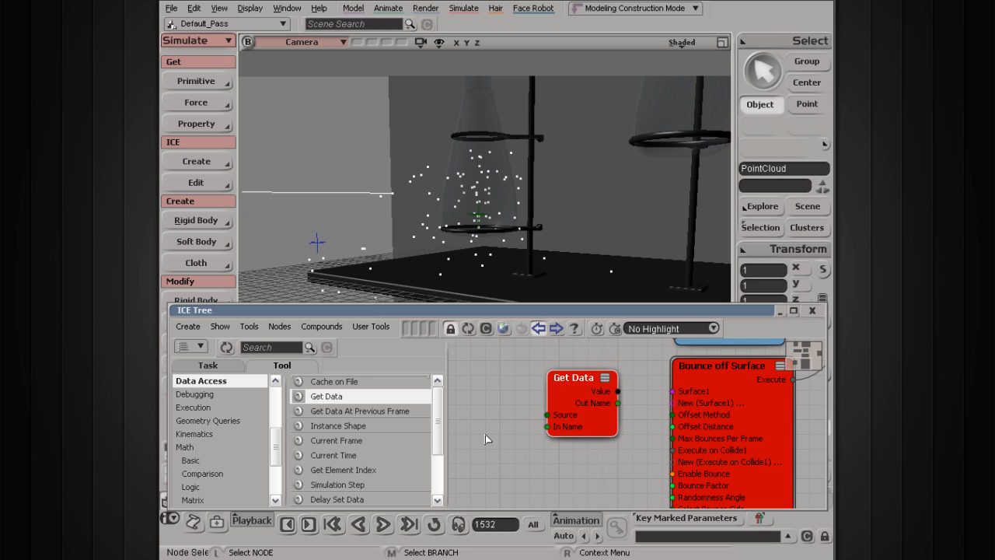
Open the Get Data node's properties and select the beaker around the particles in the viewport to check its object name.
{"action": "mouse_move", "coordinate": [557, 393]}
{"action": "double_click", "coordinate": [565, 386]}
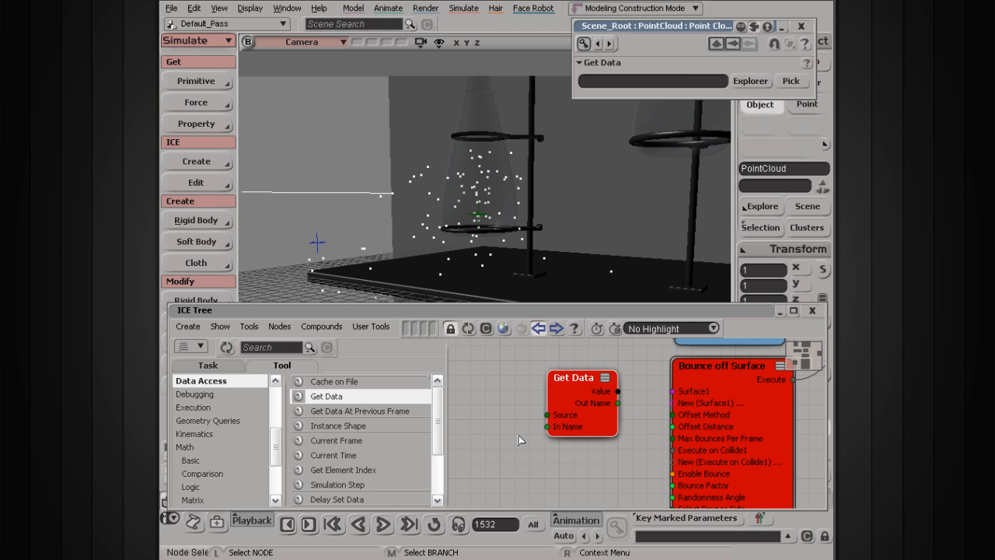
{"action": "left_click_drag", "start_coordinate": [646, 28], "coordinate": [321, 216]}
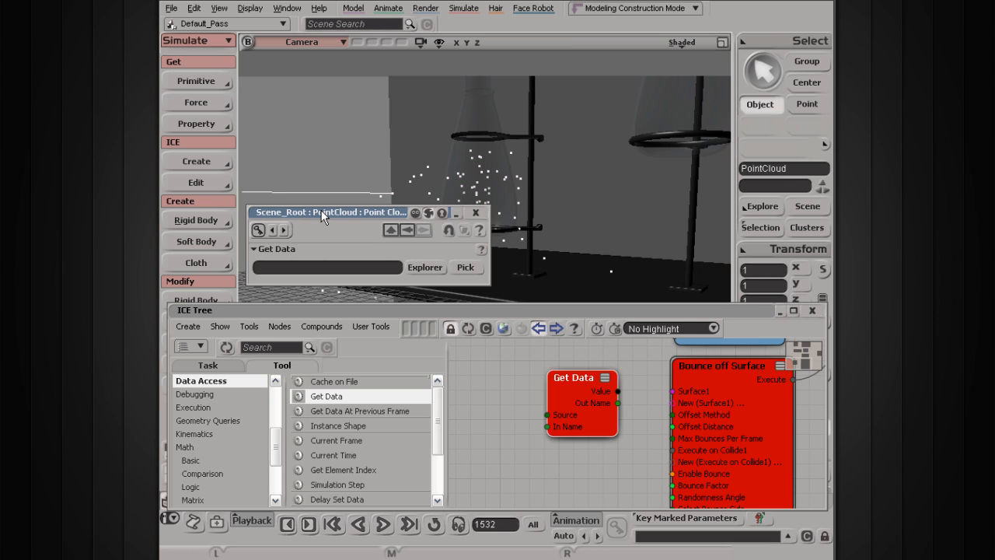
{"action": "left_click", "coordinate": [430, 267]}
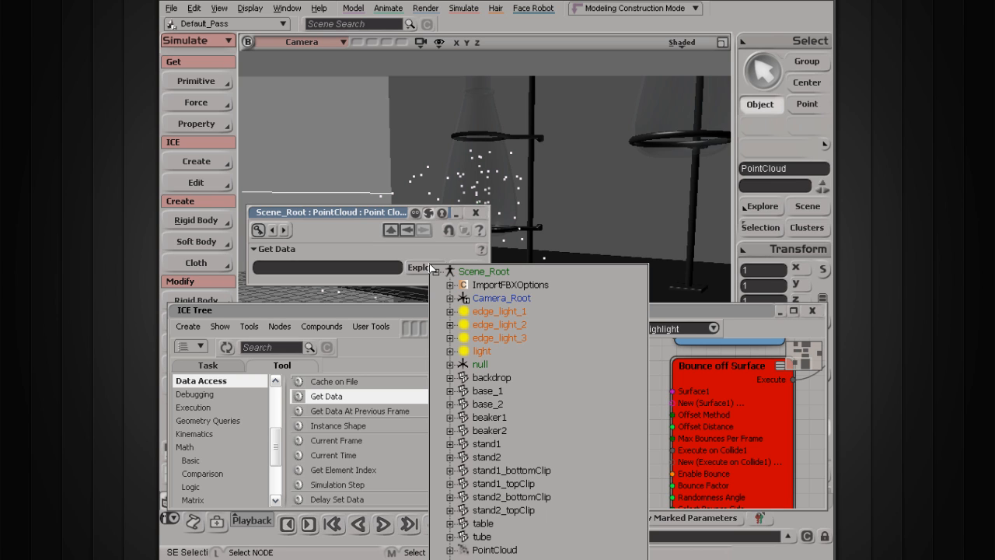
{"action": "left_click", "coordinate": [501, 156]}
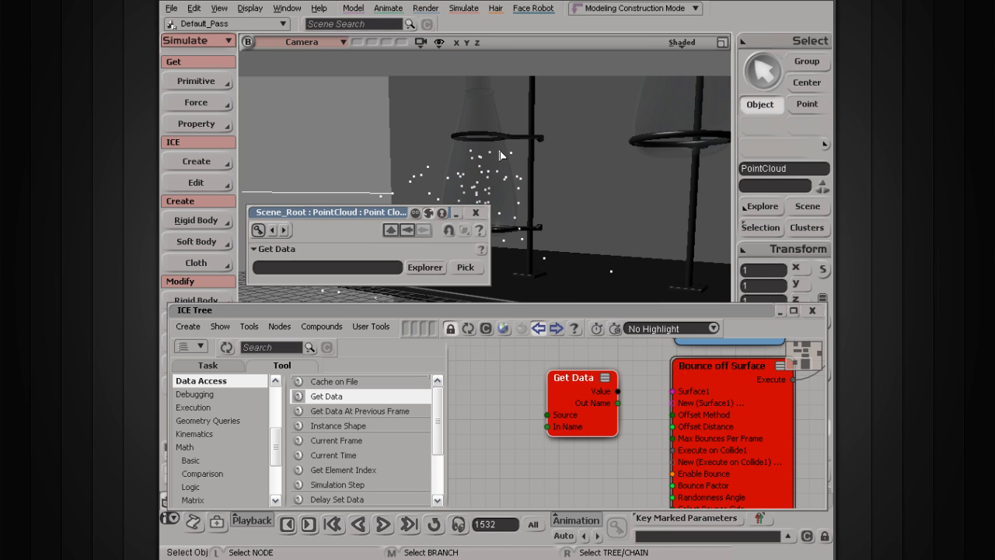
{"action": "left_click", "coordinate": [501, 158]}
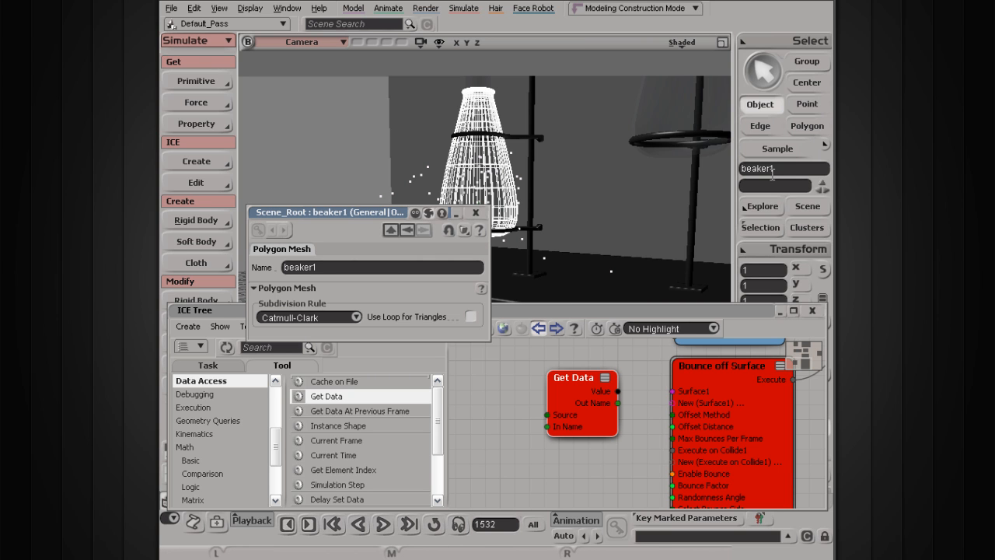
Set the Get Data node's source to the beaker1 object from the scene explorer.
{"action": "left_click", "coordinate": [577, 393]}
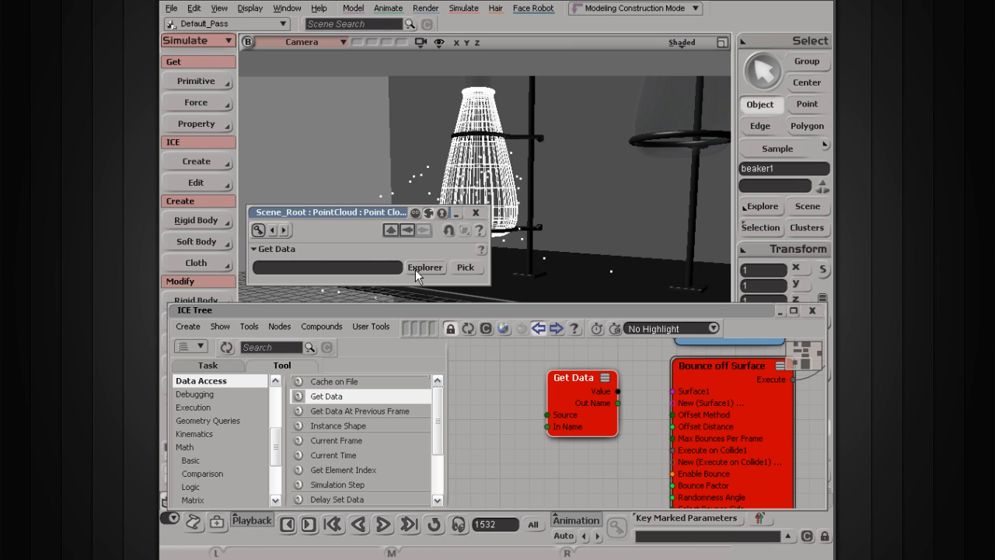
{"action": "left_click", "coordinate": [467, 267]}
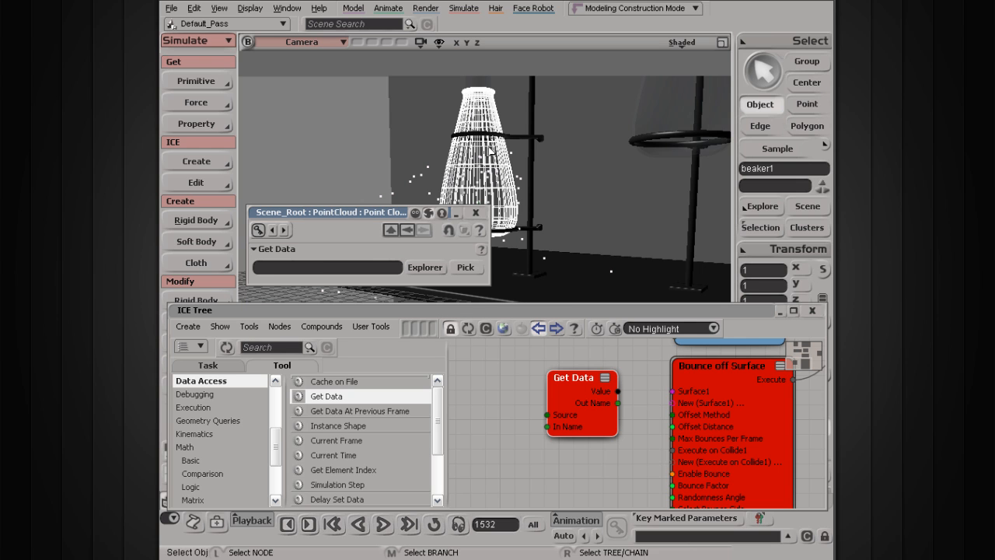
{"action": "left_click", "coordinate": [424, 267]}
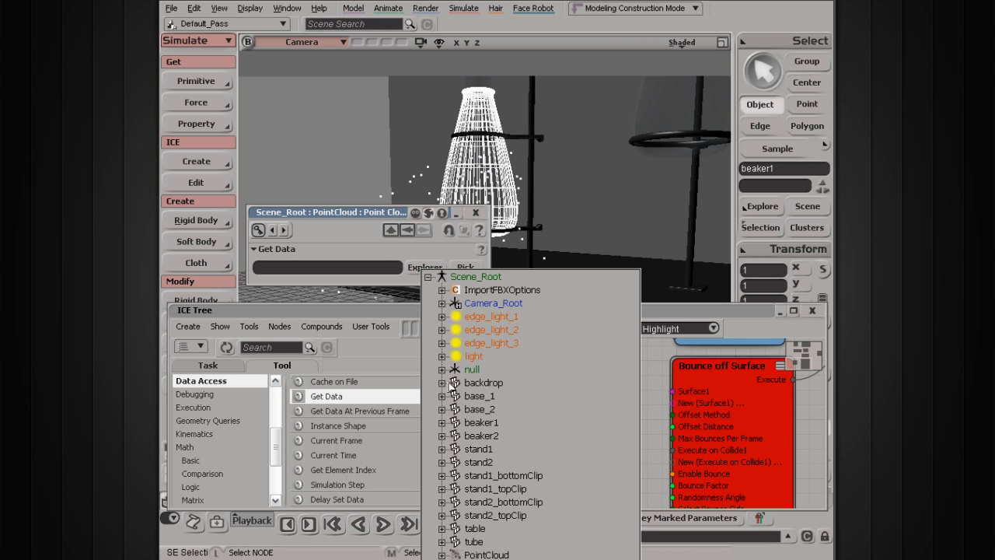
{"action": "left_click", "coordinate": [482, 422]}
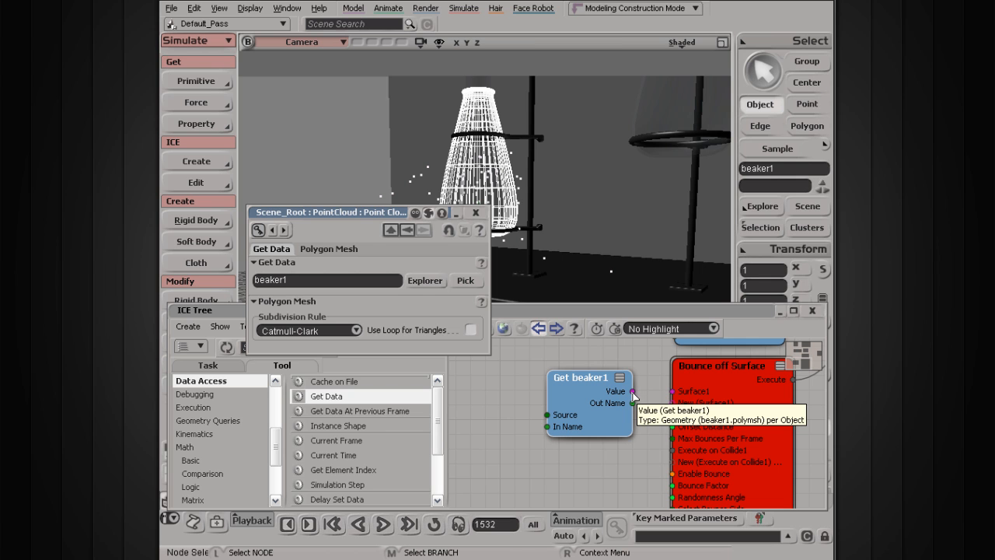
Connect the Value output of the Get beaker1 node to the Surface1 input of the Bounce off Surface node.
{"action": "left_click_drag", "start_coordinate": [633, 391], "coordinate": [602, 421]}
{"action": "key", "text": "s"}
{"action": "left_click_drag", "start_coordinate": [544, 437], "coordinate": [557, 436]}
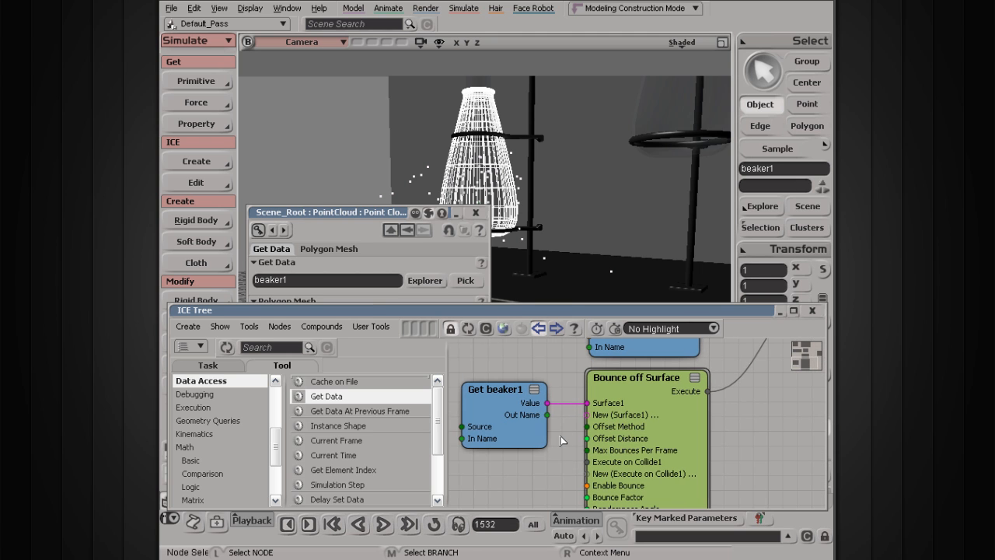
{"action": "scroll", "coordinate": [560, 440], "scroll_direction": "down", "scroll_amount": 4}
{"action": "scroll", "coordinate": [561, 440], "scroll_direction": "up", "scroll_amount": 2}
{"action": "scroll", "coordinate": [561, 440], "scroll_direction": "up", "scroll_amount": 1}
Close the node's property page, clear the scene selection, and play the simulation to check how particles collide with the beaker.
{"action": "left_click", "coordinate": [476, 212]}
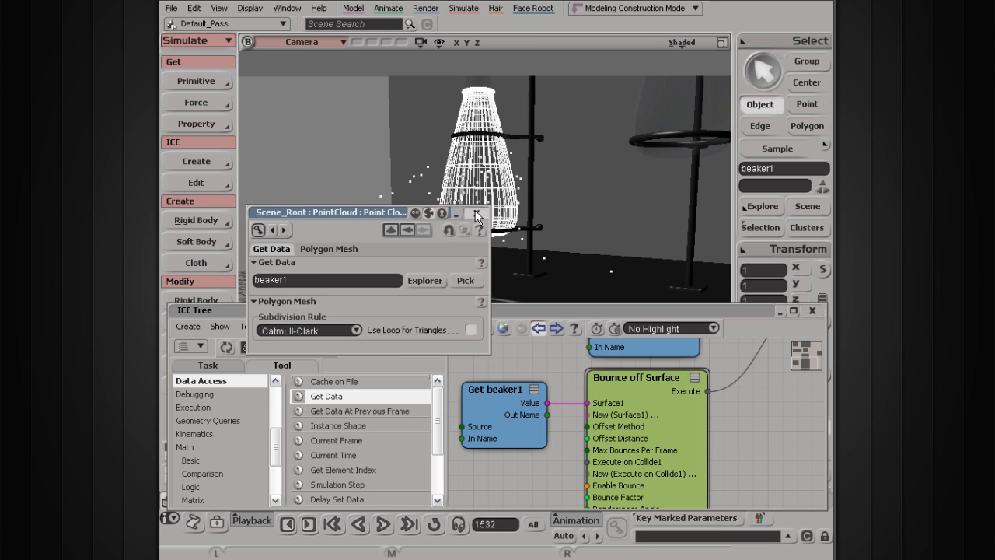
{"action": "left_click", "coordinate": [462, 223]}
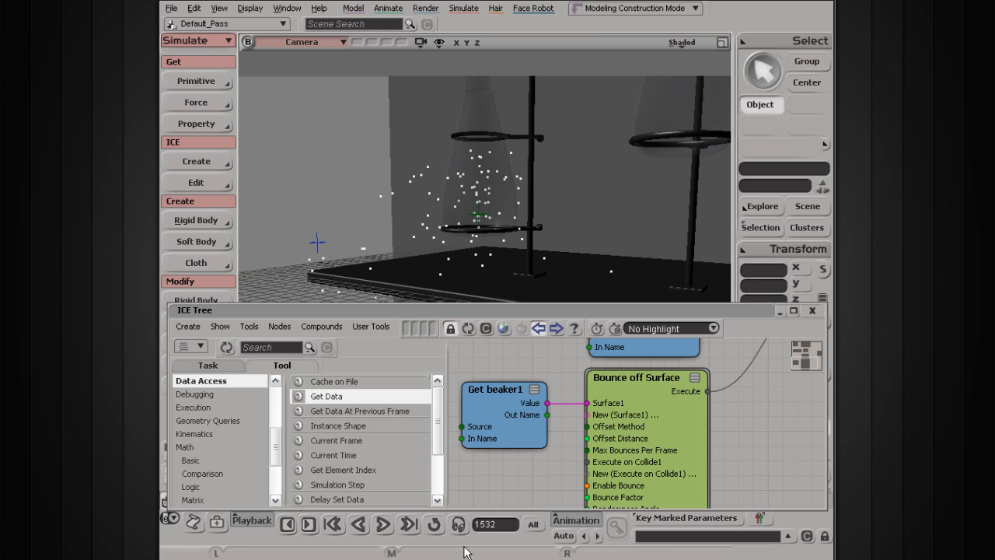
{"action": "left_click", "coordinate": [376, 527]}
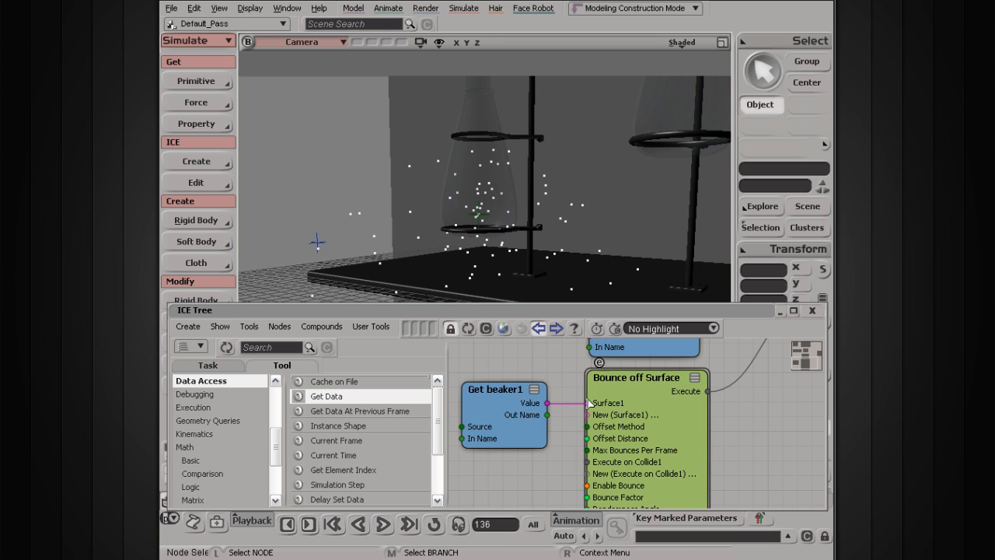
Examine the ICE tree's execution order, following the Emit from Null, Gravity Force and Add Forces nodes into the ICETree ports.
{"action": "middle_click_drag", "start_coordinate": [673, 371], "coordinate": [642, 451]}
{"action": "scroll", "coordinate": [642, 451], "scroll_direction": "down", "scroll_amount": 2}
{"action": "scroll", "coordinate": [648, 441], "scroll_direction": "up", "scroll_amount": 2}
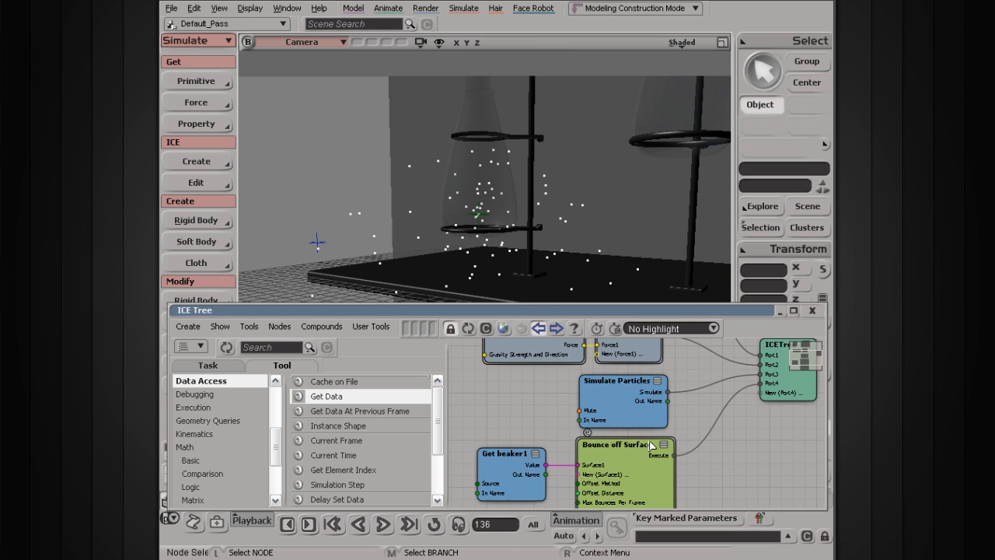
{"action": "key", "text": "s"}
{"action": "left_click_drag", "start_coordinate": [657, 393], "coordinate": [535, 409]}
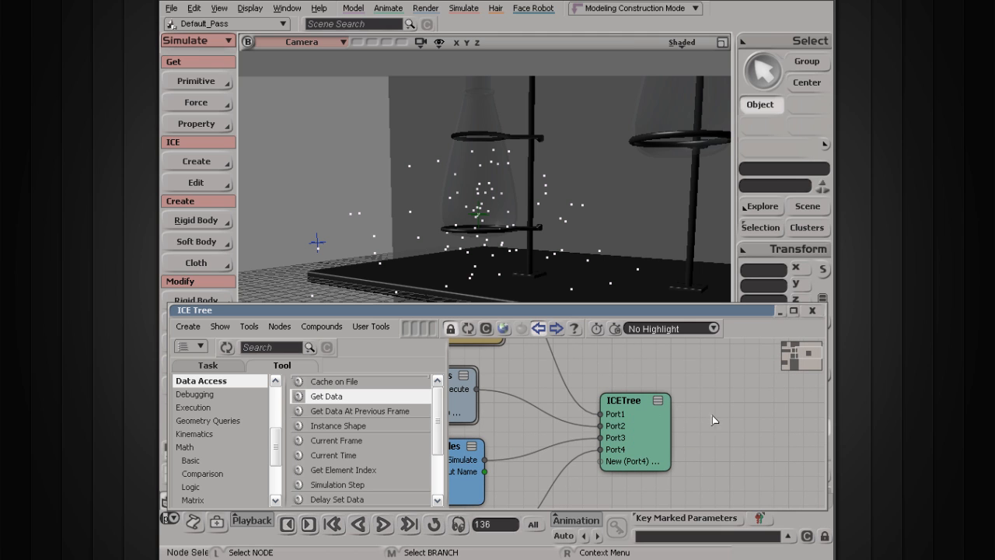
{"action": "left_click_drag", "start_coordinate": [540, 357], "coordinate": [681, 490]}
{"action": "left_click_drag", "start_coordinate": [540, 415], "coordinate": [653, 403]}
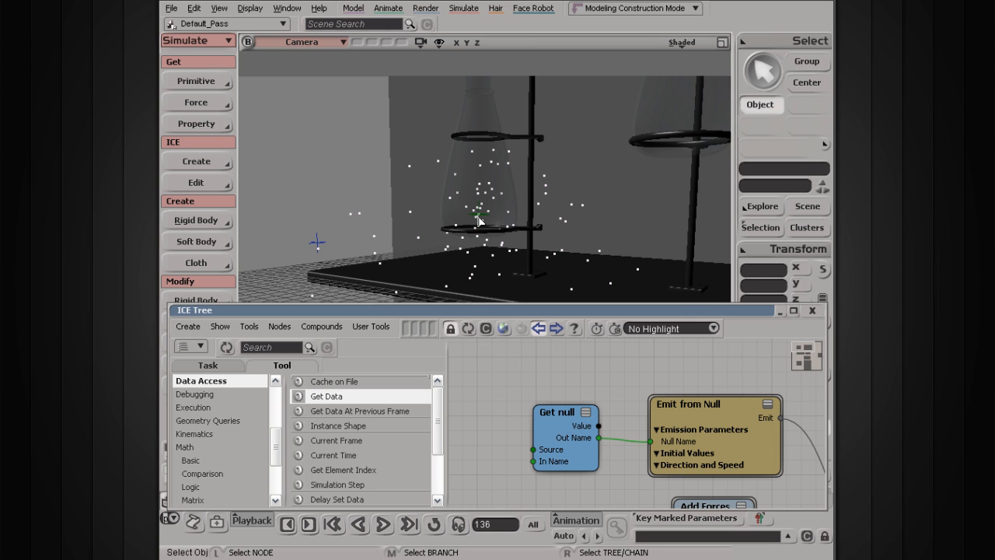
{"action": "left_click_drag", "start_coordinate": [738, 437], "coordinate": [498, 315]}
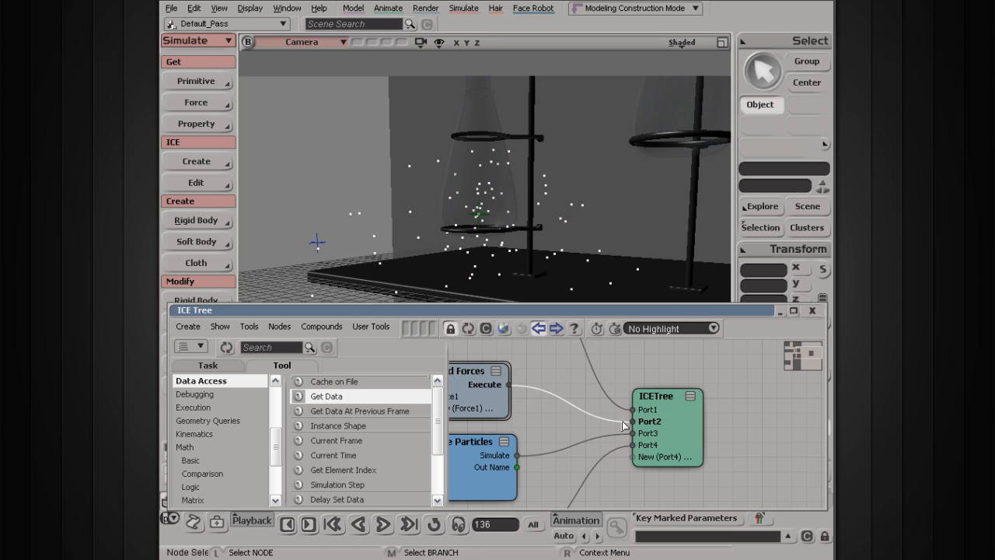
{"action": "left_click_drag", "start_coordinate": [547, 374], "coordinate": [675, 449]}
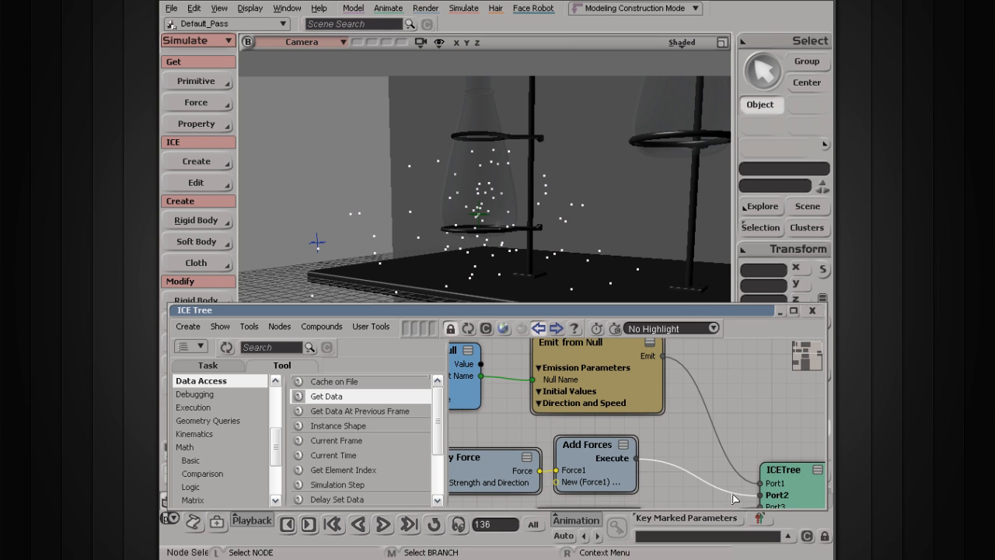
{"action": "left_click_drag", "start_coordinate": [549, 462], "coordinate": [653, 448]}
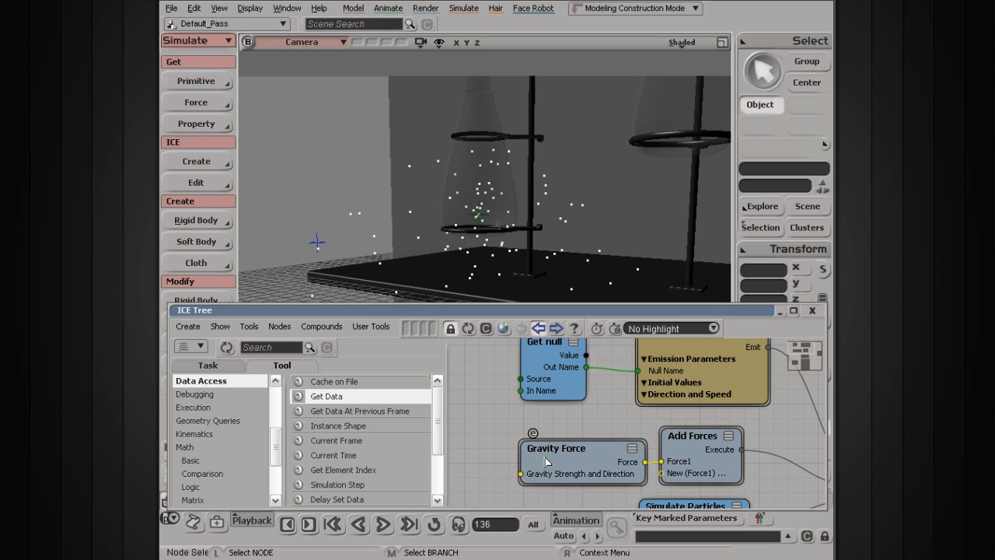
Move the Gravity Force node slightly farther away from the Add Forces node and deselect it.
{"action": "left_click_drag", "start_coordinate": [582, 451], "coordinate": [529, 450]}
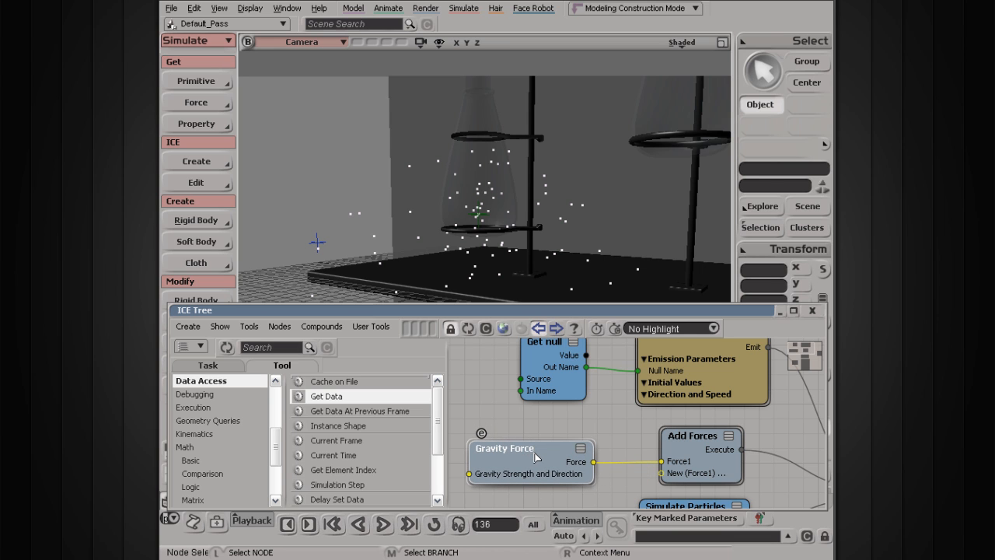
{"action": "left_click_drag", "start_coordinate": [535, 457], "coordinate": [563, 458]}
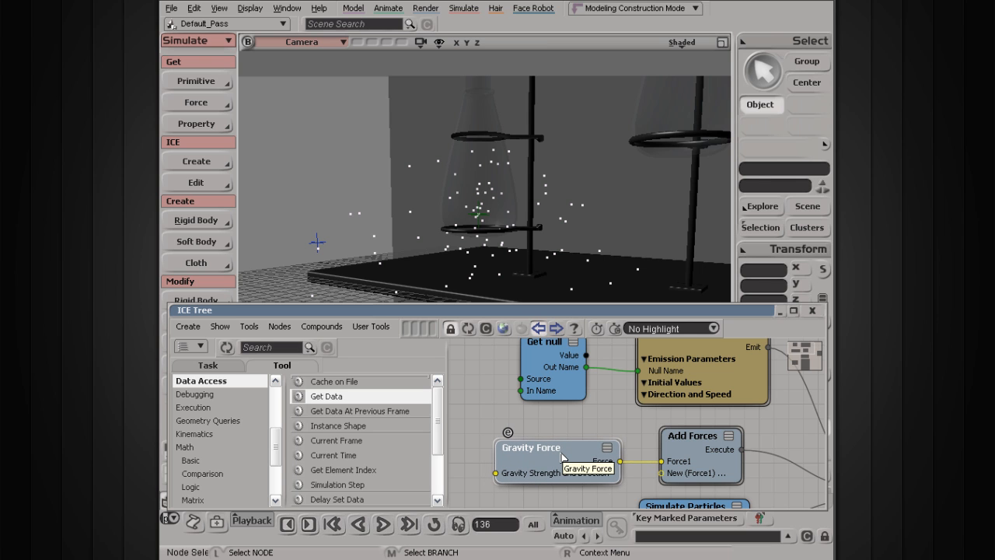
{"action": "left_click", "coordinate": [608, 410]}
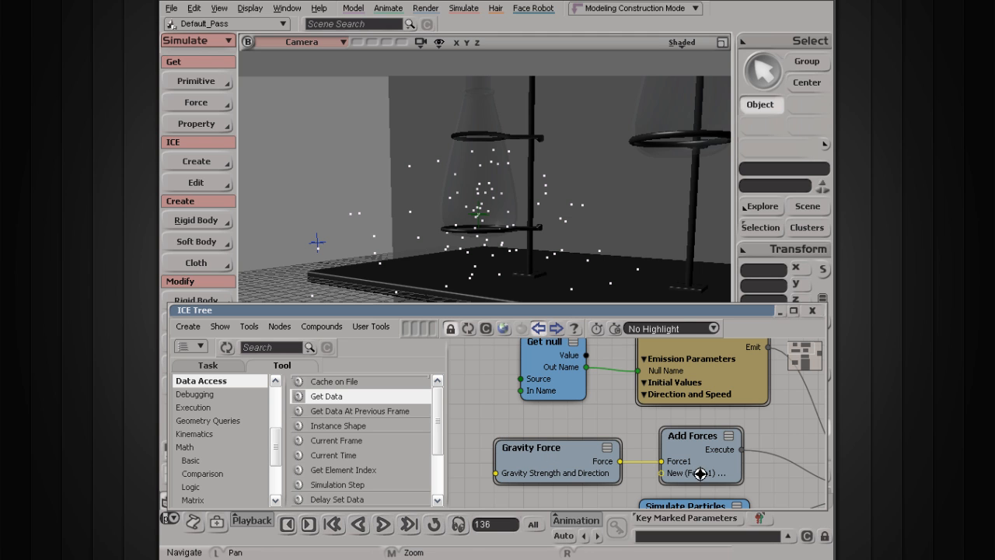
Inspect the connections into the ICETree node's ports and select the Simulate Particles node.
{"action": "left_click_drag", "start_coordinate": [698, 461], "coordinate": [519, 429]}
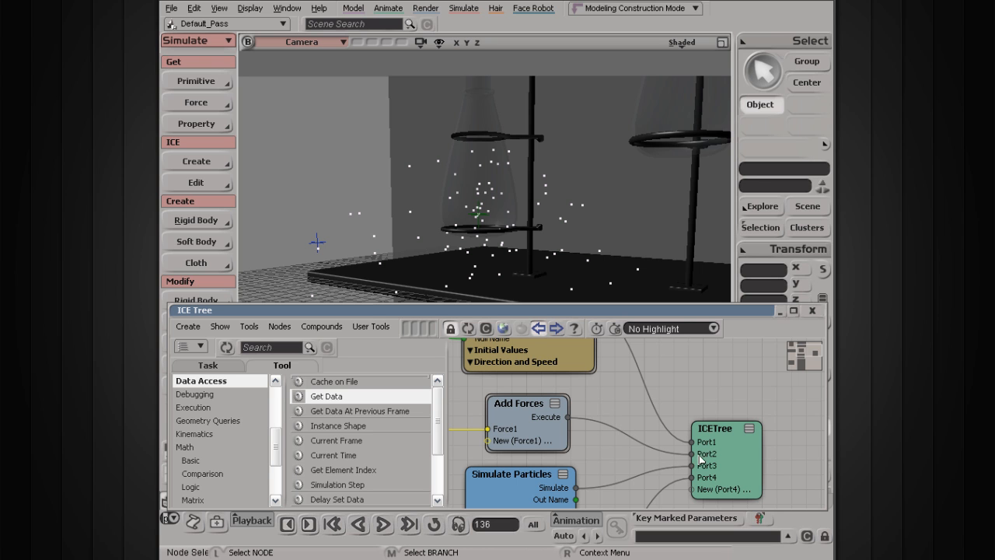
{"action": "key", "text": "s"}
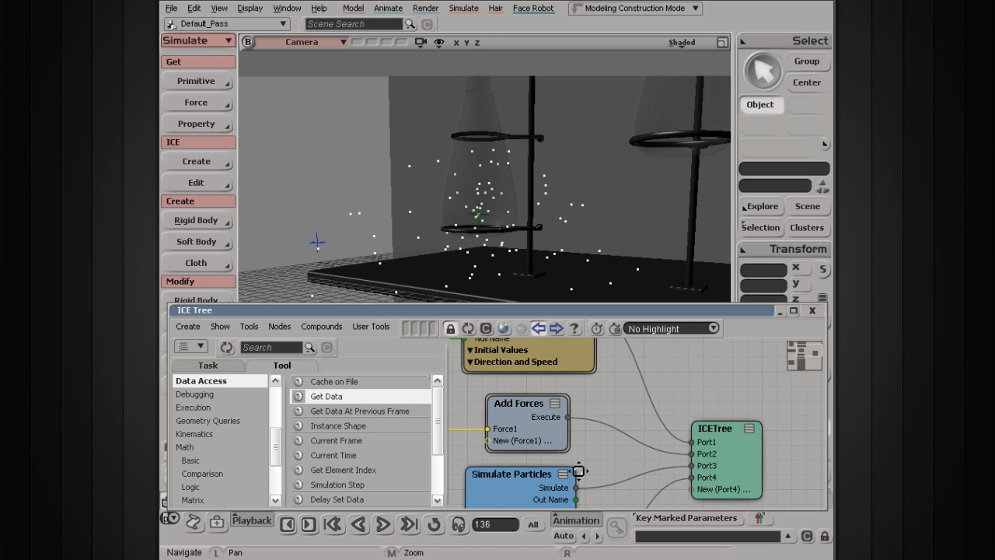
{"action": "left_click_drag", "start_coordinate": [577, 471], "coordinate": [627, 421]}
{"action": "left_click_drag", "start_coordinate": [552, 426], "coordinate": [546, 441]}
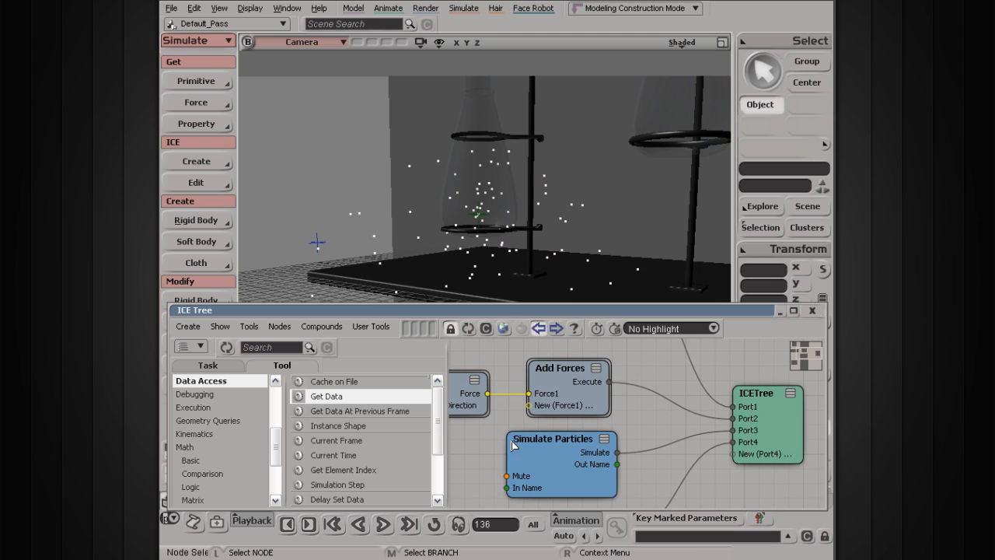
{"action": "left_click", "coordinate": [551, 443]}
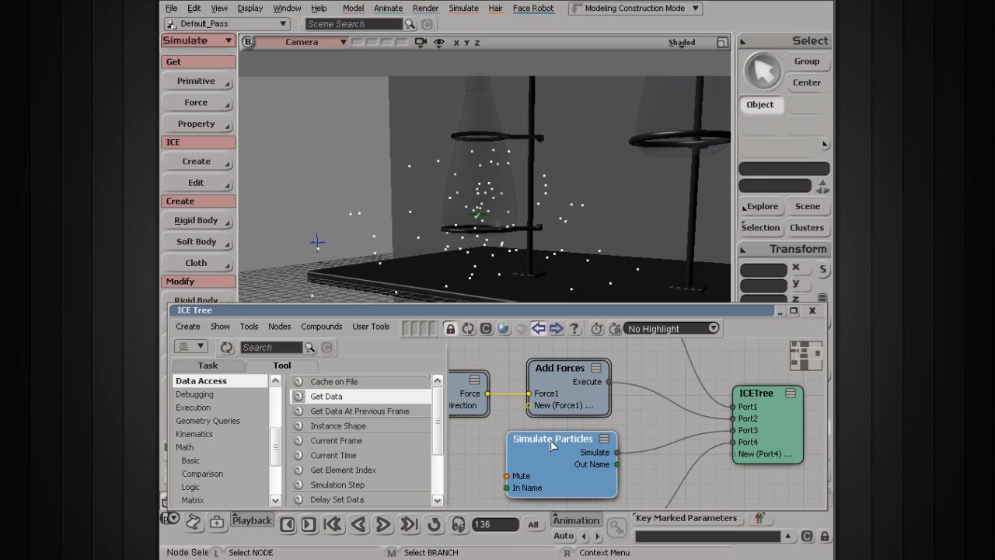
Review the node chain from Gravity Force and Add Forces down through Simulate Particles, and select the Bounce off Surface node.
{"action": "key", "text": "s"}
{"action": "left_click_drag", "start_coordinate": [487, 404], "coordinate": [587, 407]}
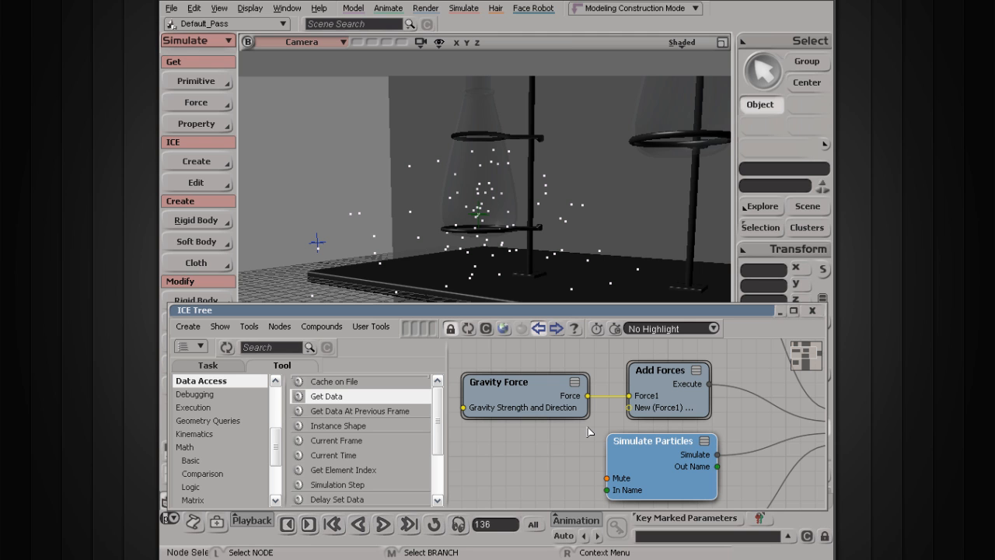
{"action": "left_click_drag", "start_coordinate": [719, 402], "coordinate": [675, 402]}
{"action": "mouse_move", "coordinate": [619, 443]}
{"action": "left_mouse_down"}
{"action": "mouse_move", "coordinate": [640, 426]}
{"action": "mouse_move", "coordinate": [639, 452]}
{"action": "mouse_move", "coordinate": [609, 449]}
{"action": "mouse_move", "coordinate": [625, 447]}
{"action": "left_mouse_up"}
{"action": "left_click_drag", "start_coordinate": [672, 482], "coordinate": [703, 335]}
{"action": "left_click", "coordinate": [657, 380]}
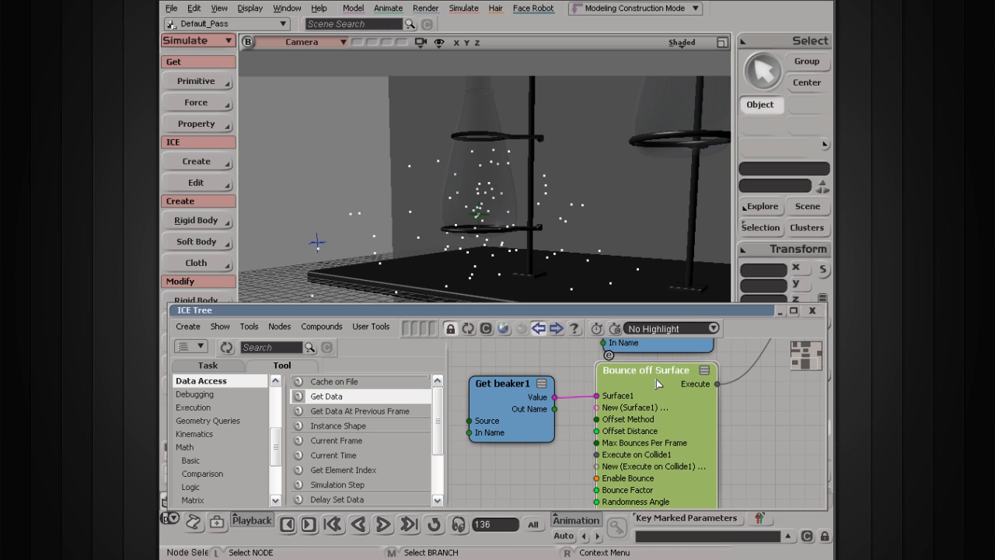
Trace the Bounce off Surface node's Execute connection up to its port on the ICETree node.
{"action": "key", "text": "s"}
{"action": "mouse_move", "coordinate": [755, 399]}
{"action": "left_mouse_down"}
{"action": "mouse_move", "coordinate": [710, 458]}
{"action": "mouse_move", "coordinate": [760, 411]}
{"action": "left_mouse_up"}
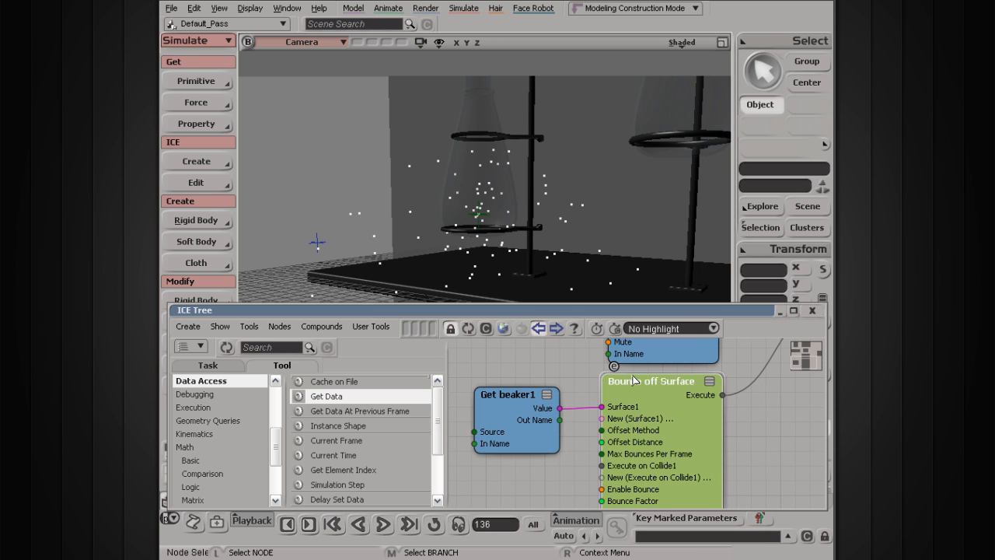
{"action": "key", "text": "s"}
{"action": "left_click_drag", "start_coordinate": [633, 380], "coordinate": [599, 346]}
{"action": "key", "text": "s"}
{"action": "key", "text": "s"}
{"action": "left_click_drag", "start_coordinate": [690, 360], "coordinate": [615, 406]}
{"action": "key", "text": "s"}
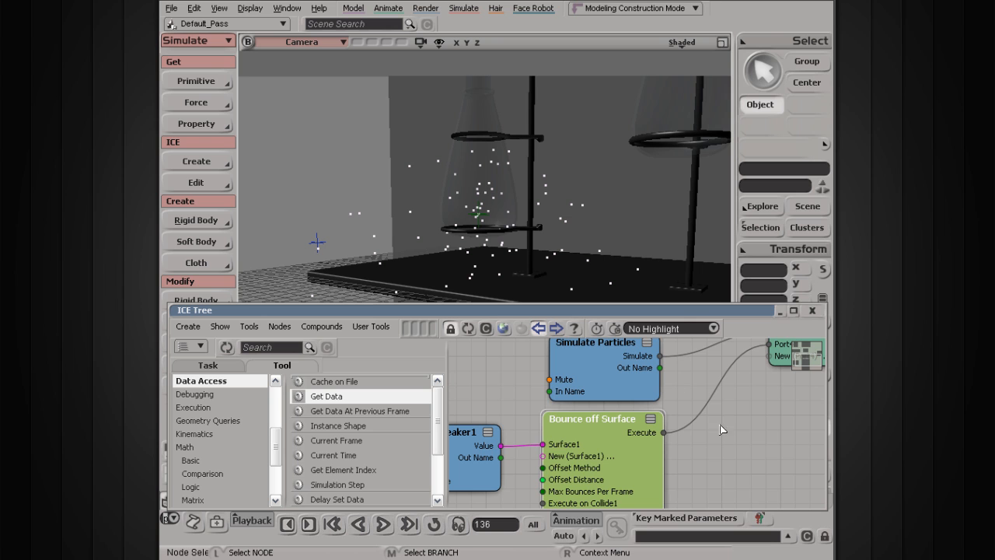
Reconnect Simulate Particles from Port3 to a new port after Port4 on the ICETree node, and play the simulation to check the collisions.
{"action": "key", "text": "s"}
{"action": "left_click_drag", "start_coordinate": [660, 390], "coordinate": [631, 426]}
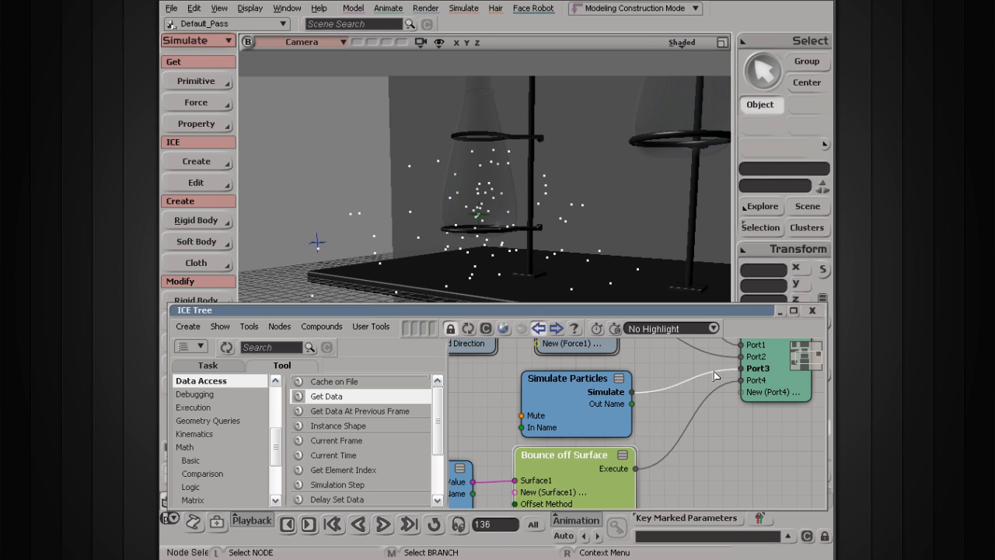
{"action": "mouse_move", "coordinate": [733, 371]}
{"action": "left_mouse_down"}
{"action": "mouse_move", "coordinate": [701, 379]}
{"action": "mouse_move", "coordinate": [745, 374]}
{"action": "left_mouse_up"}
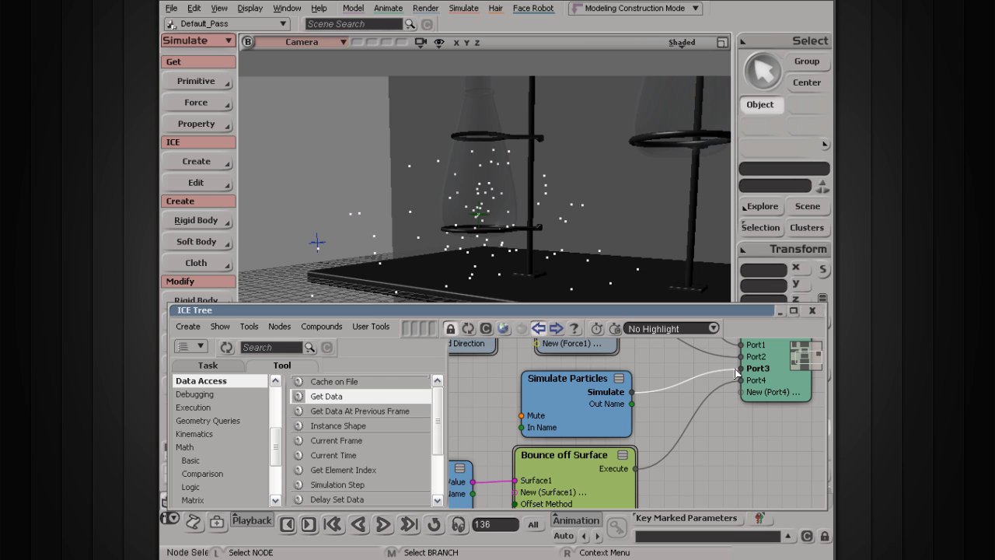
{"action": "left_click_drag", "start_coordinate": [736, 373], "coordinate": [751, 390]}
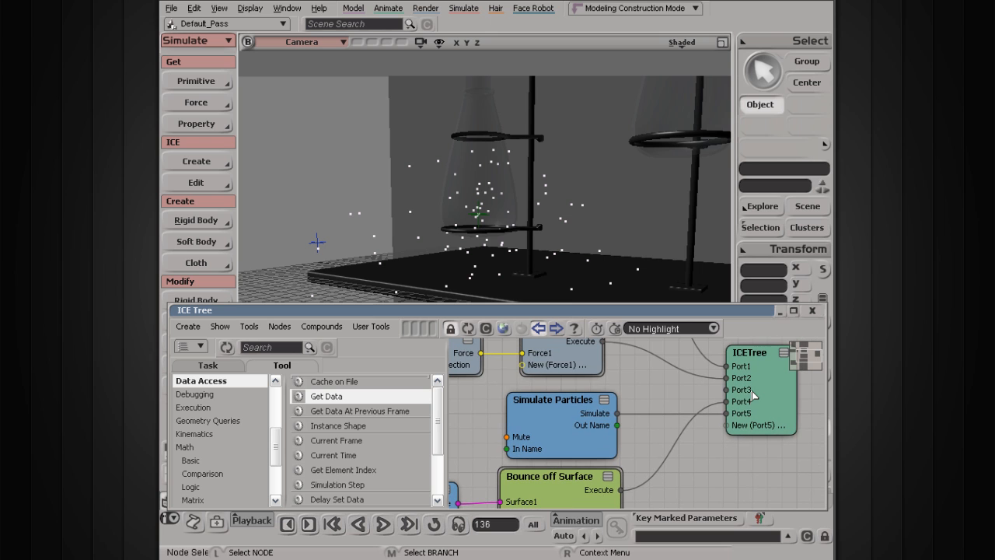
{"action": "left_click", "coordinate": [383, 525]}
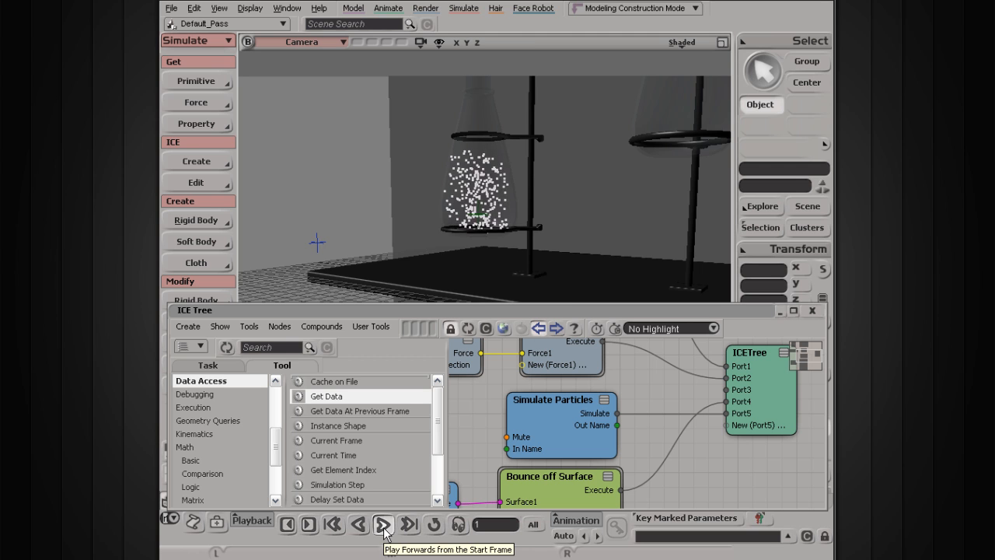
{"action": "left_click", "coordinate": [382, 525]}
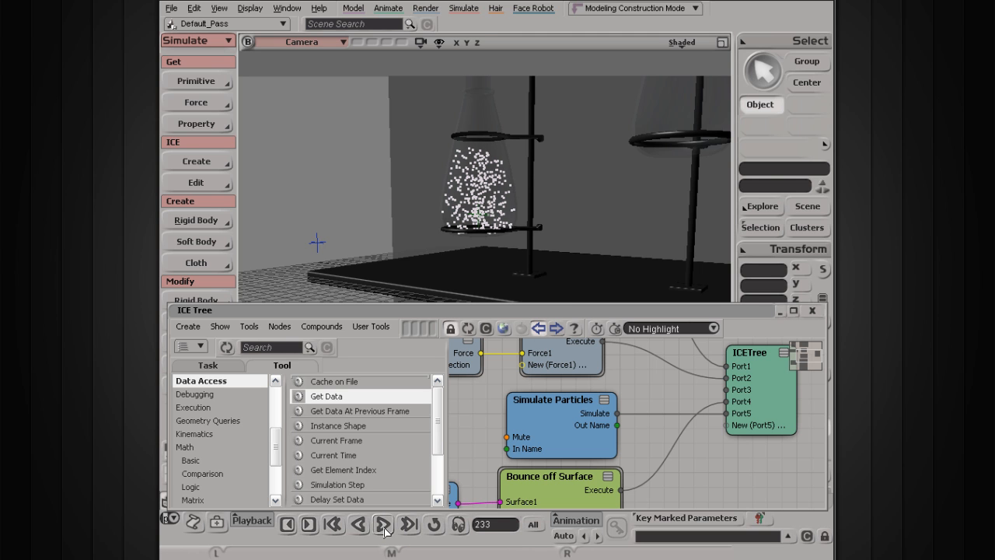
Disconnect the Gravity Force node from the Force1 input of the Add Forces node.
{"action": "middle_click_drag", "start_coordinate": [585, 433], "coordinate": [705, 414]}
{"action": "middle_click_drag", "start_coordinate": [607, 379], "coordinate": [558, 463]}
{"action": "left_click_drag", "start_coordinate": [603, 406], "coordinate": [588, 394]}
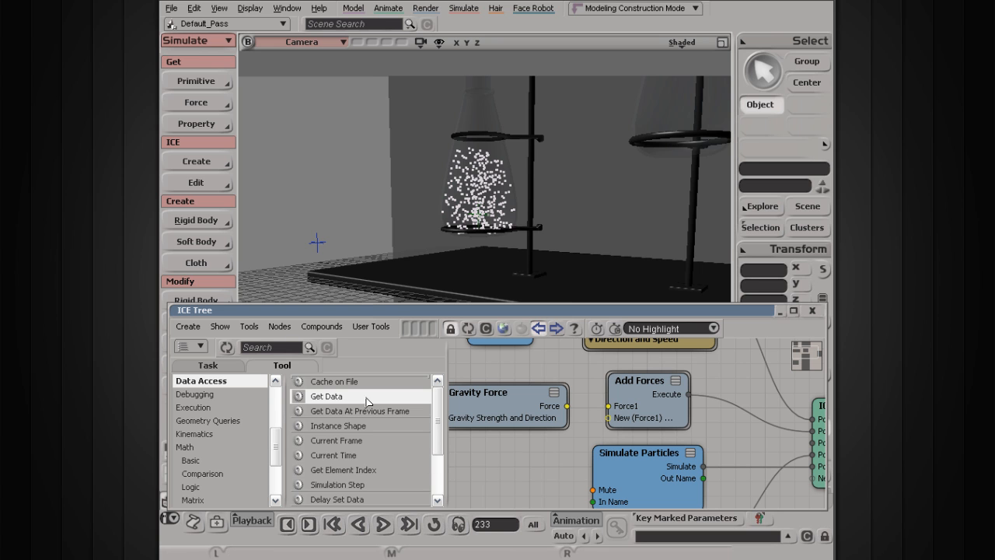
Play the simulation with the whole beaker apparatus in view to check how particles travel without gravity.
{"action": "scroll", "coordinate": [416, 265], "scroll_direction": "down", "scroll_amount": 3}
{"action": "key", "text": "s"}
{"action": "mouse_move", "coordinate": [464, 188]}
{"action": "right_mouse_down"}
{"action": "mouse_move", "coordinate": [441, 216]}
{"action": "mouse_move", "coordinate": [478, 215]}
{"action": "mouse_move", "coordinate": [476, 200]}
{"action": "right_mouse_up"}
{"action": "key", "text": "s"}
{"action": "left_click_drag", "start_coordinate": [542, 460], "coordinate": [525, 428]}
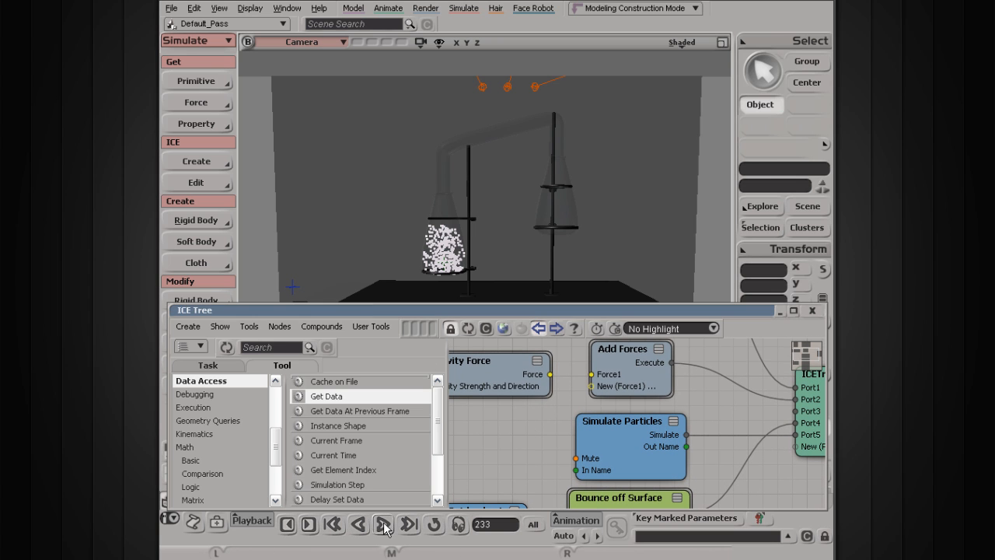
{"action": "left_click", "coordinate": [384, 524]}
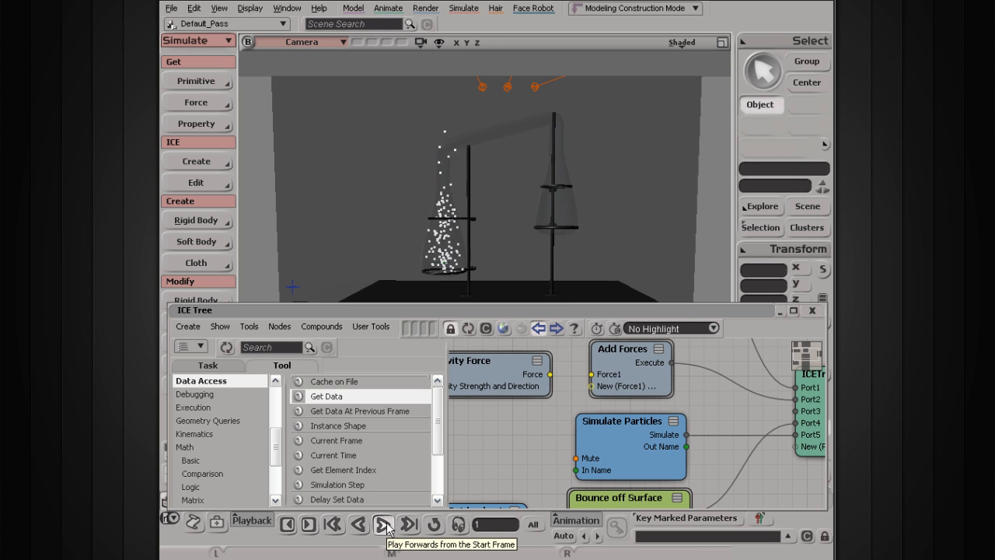
{"action": "left_click", "coordinate": [384, 525]}
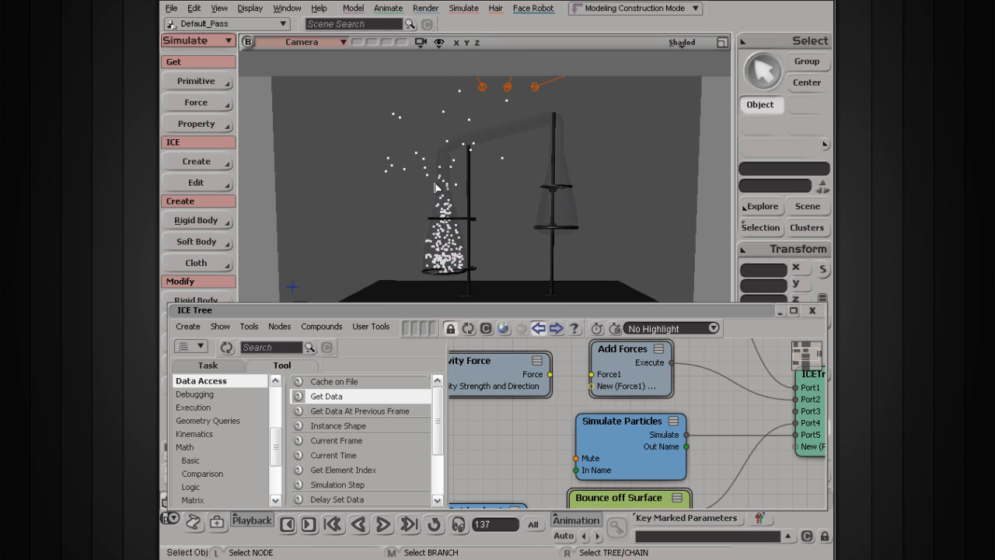
Examine the particles around the beaker's neck and the bent connecting tube at close range.
{"action": "scroll", "coordinate": [443, 156], "scroll_direction": "up", "scroll_amount": 3}
{"action": "key", "text": "s"}
{"action": "left_click_drag", "start_coordinate": [442, 148], "coordinate": [447, 219]}
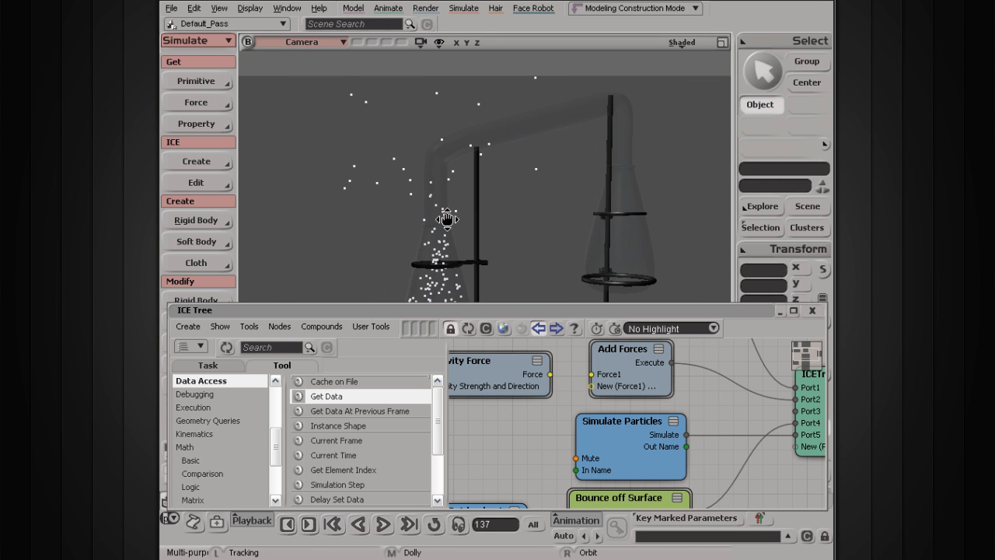
{"action": "key", "text": "space"}
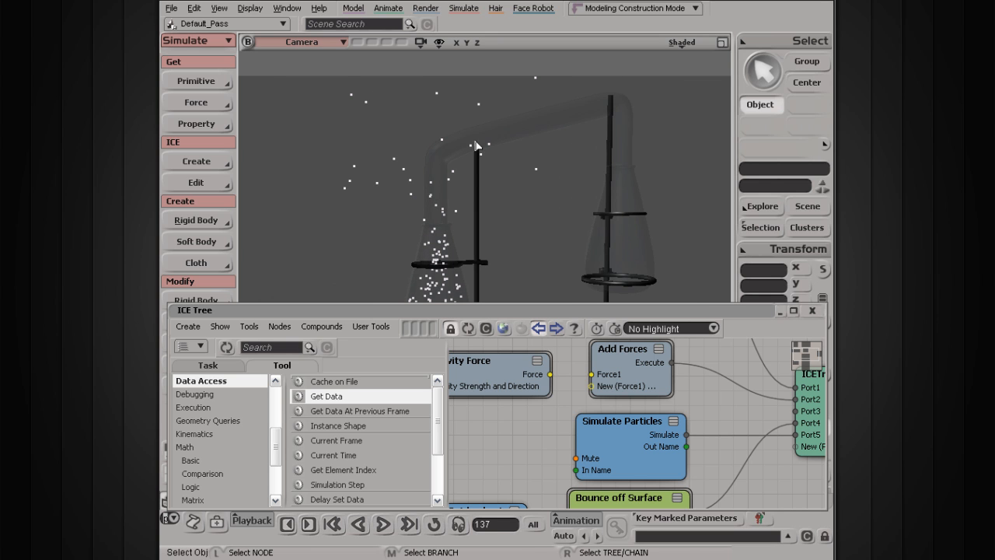
{"action": "scroll", "coordinate": [523, 218], "scroll_direction": "down", "scroll_amount": 2}
{"action": "key", "text": "s"}
{"action": "left_click_drag", "start_coordinate": [500, 241], "coordinate": [505, 209]}
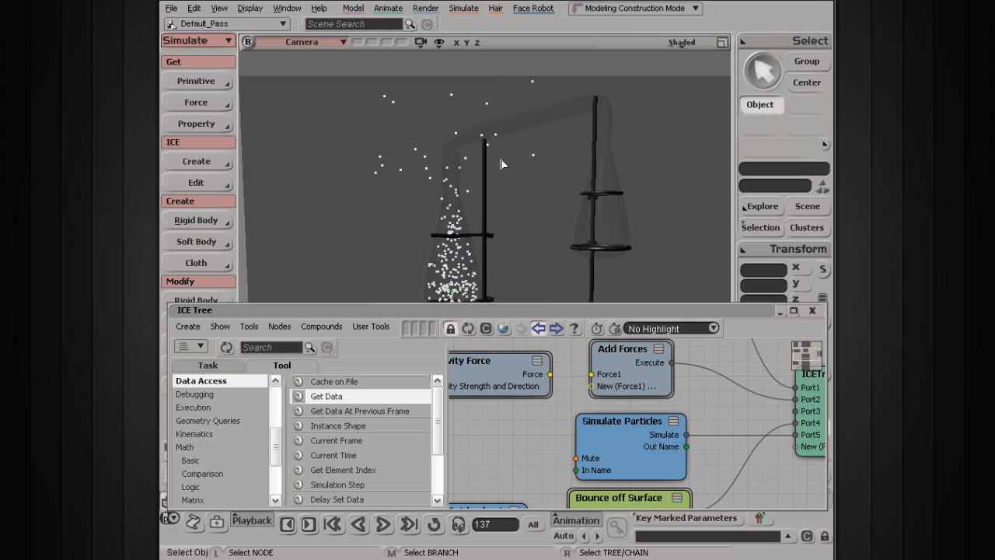
Review the Get beaker1 connection into Bounce off Surface and browse the available ICE node categories.
{"action": "key", "text": "s"}
{"action": "left_click_drag", "start_coordinate": [504, 479], "coordinate": [574, 349]}
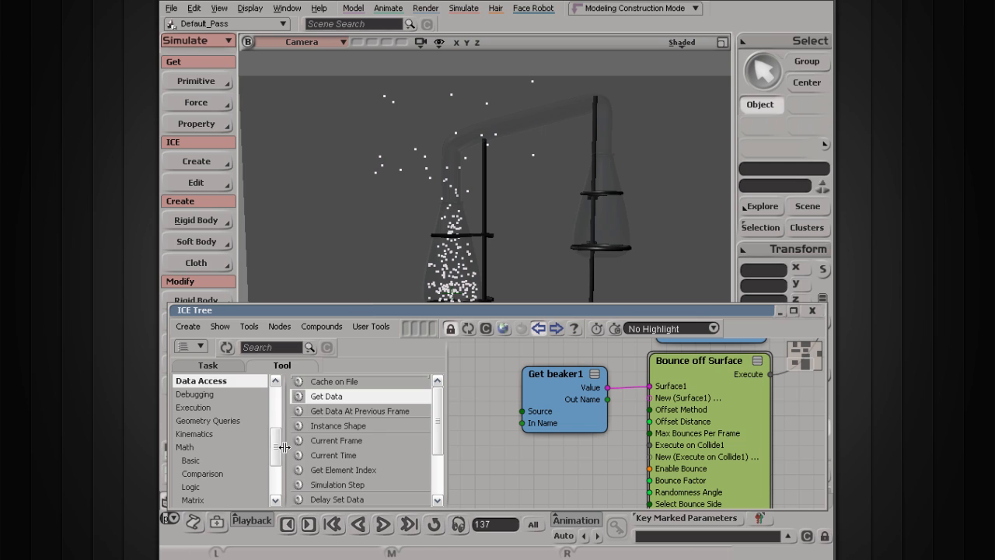
{"action": "scroll", "coordinate": [257, 404], "scroll_direction": "up", "scroll_amount": 5}
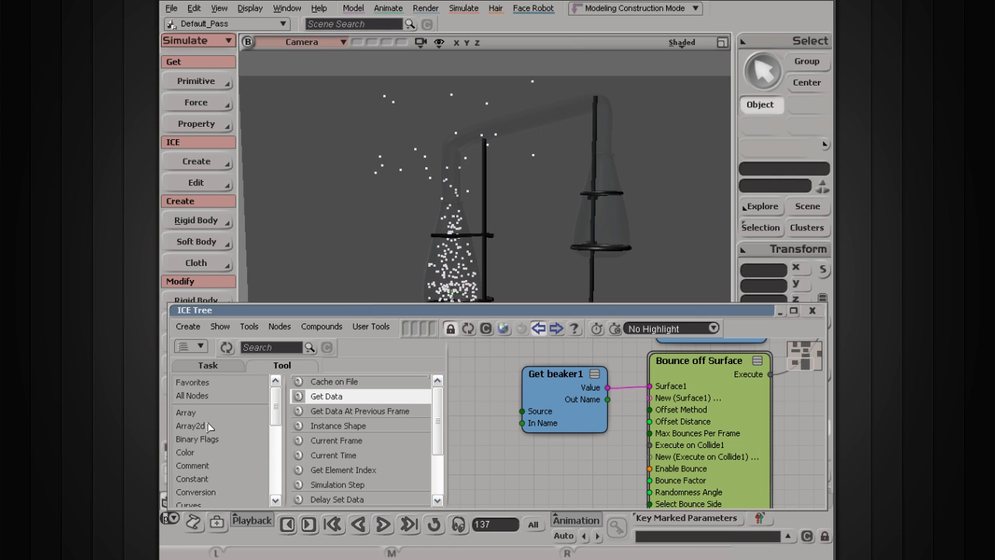
{"action": "left_click", "coordinate": [230, 371]}
{"action": "left_click", "coordinate": [272, 361]}
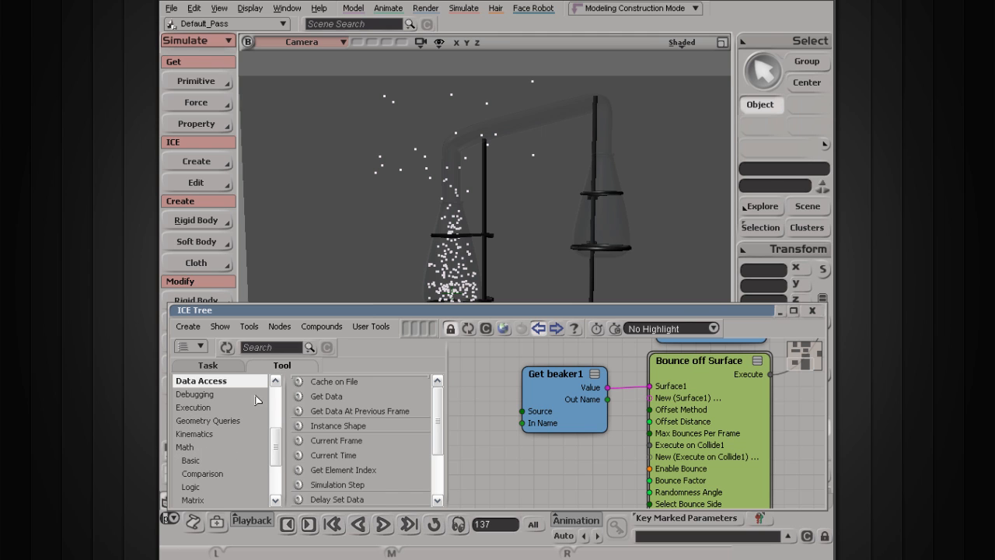
{"action": "scroll", "coordinate": [256, 399], "scroll_direction": "up", "scroll_amount": 4}
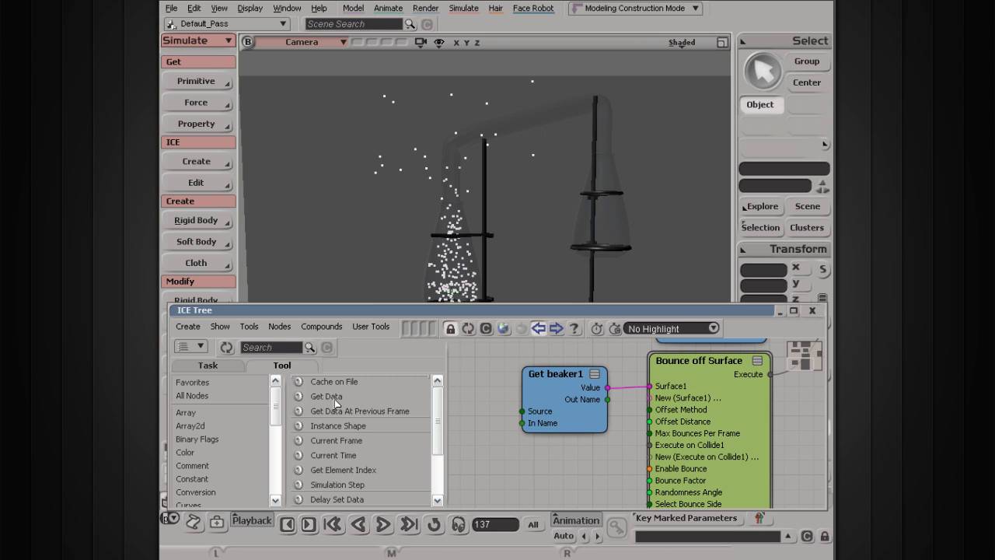
{"action": "middle_click_drag", "start_coordinate": [617, 409], "coordinate": [567, 424]}
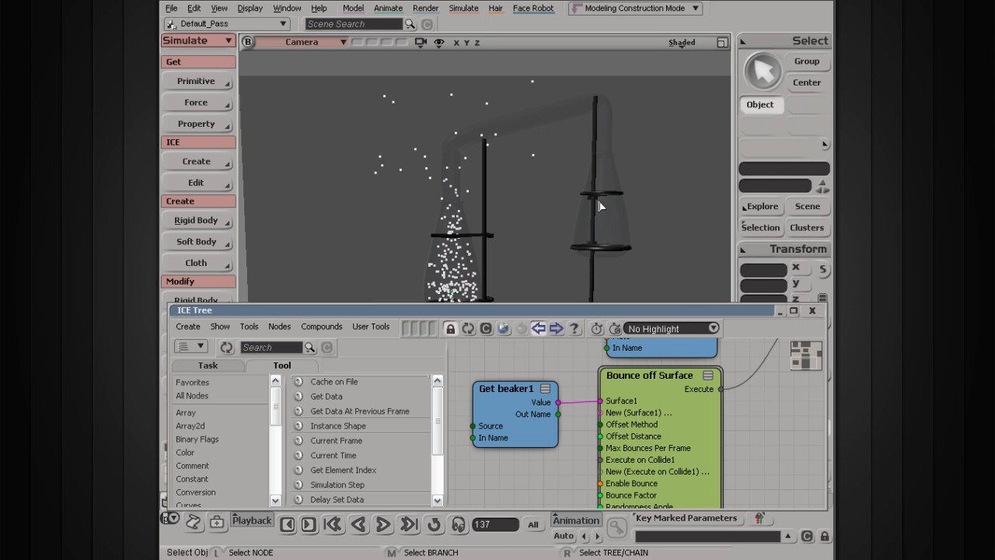
Rearrange the ICE nodes, placing Bounce off Surface beneath Add Forces and Simulate Particles to its right, below the Bounce off Surface connection.
{"action": "left_click_drag", "start_coordinate": [668, 376], "coordinate": [600, 479]}
{"action": "key", "text": "s"}
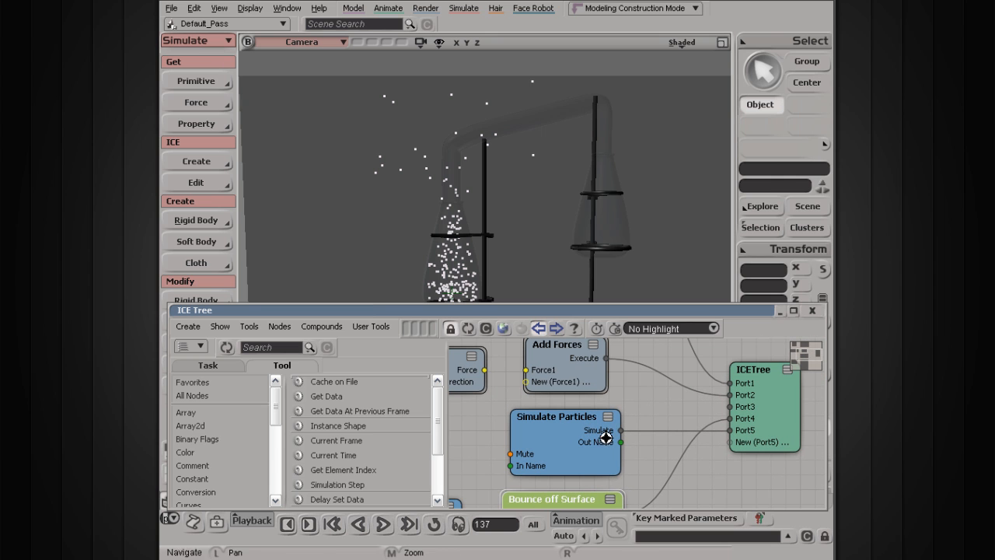
{"action": "left_click_drag", "start_coordinate": [607, 437], "coordinate": [606, 388]}
{"action": "left_click_drag", "start_coordinate": [758, 391], "coordinate": [791, 392]}
{"action": "left_click_drag", "start_coordinate": [577, 380], "coordinate": [704, 476]}
{"action": "left_click_drag", "start_coordinate": [699, 381], "coordinate": [572, 429]}
{"action": "left_click_drag", "start_coordinate": [651, 429], "coordinate": [776, 438]}
{"action": "left_click_drag", "start_coordinate": [651, 447], "coordinate": [786, 428]}
{"action": "left_click_drag", "start_coordinate": [565, 478], "coordinate": [556, 401]}
{"action": "left_click_drag", "start_coordinate": [692, 433], "coordinate": [587, 413]}
{"action": "left_click_drag", "start_coordinate": [565, 476], "coordinate": [686, 442]}
{"action": "key", "text": "s"}
{"action": "left_click_drag", "start_coordinate": [568, 356], "coordinate": [606, 370]}
{"action": "scroll", "coordinate": [611, 428], "scroll_direction": "down", "scroll_amount": 1}
{"action": "scroll", "coordinate": [611, 433], "scroll_direction": "down", "scroll_amount": 2}
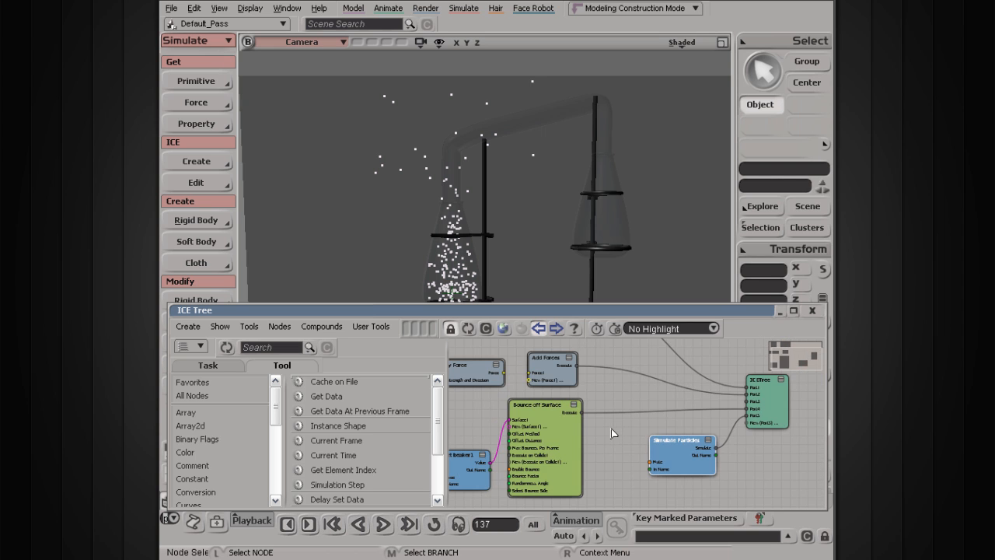
Check the rearranged Simulate Particles connection and browse the Data Access nodes down to Set Data.
{"action": "scroll", "coordinate": [611, 433], "scroll_direction": "up", "scroll_amount": 2}
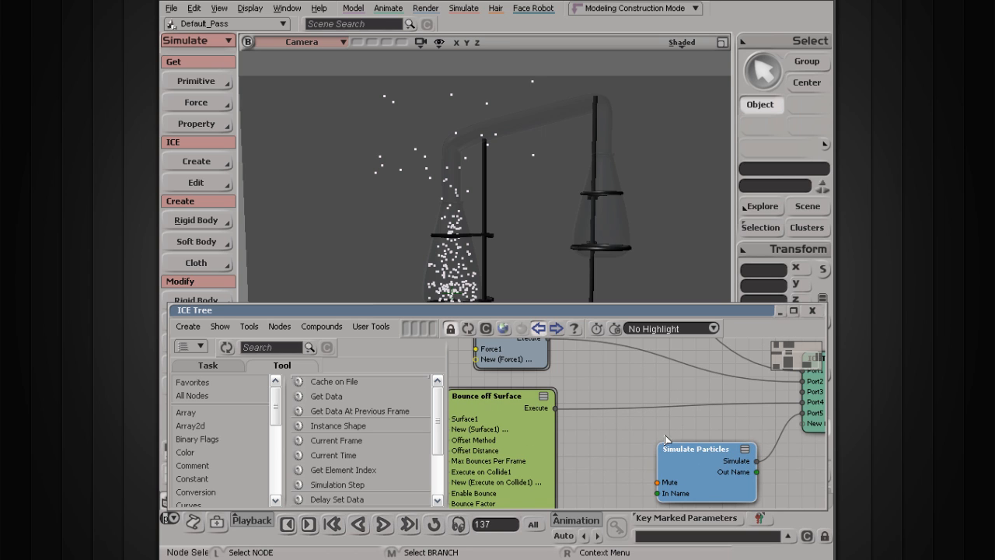
{"action": "scroll", "coordinate": [598, 446], "scroll_direction": "up", "scroll_amount": 1}
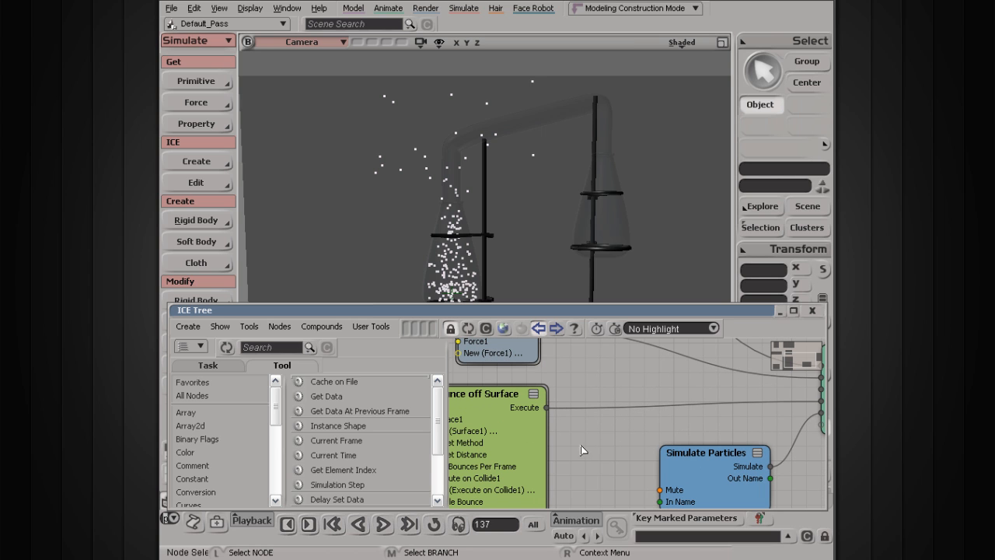
{"action": "left_click_drag", "start_coordinate": [438, 403], "coordinate": [440, 440]}
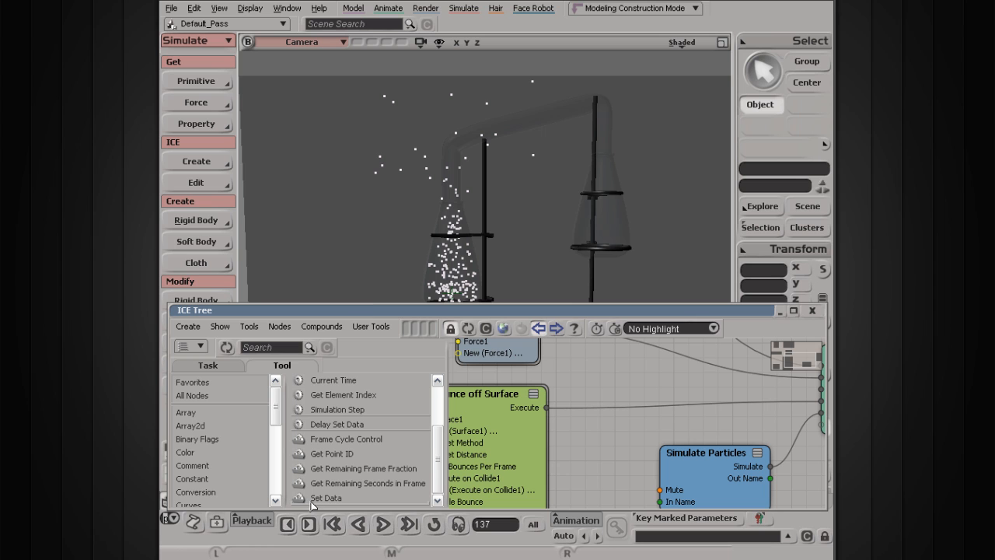
{"action": "key", "text": "space"}
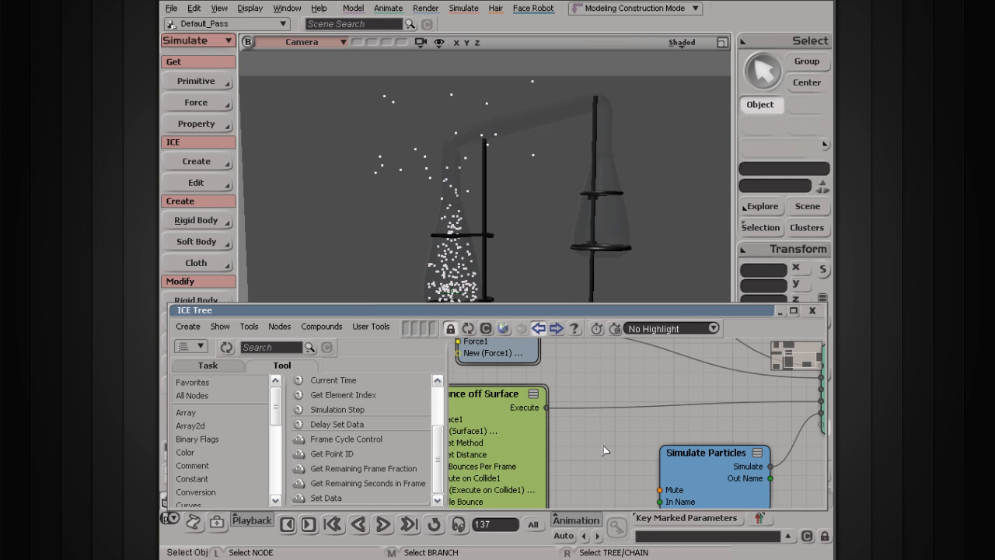